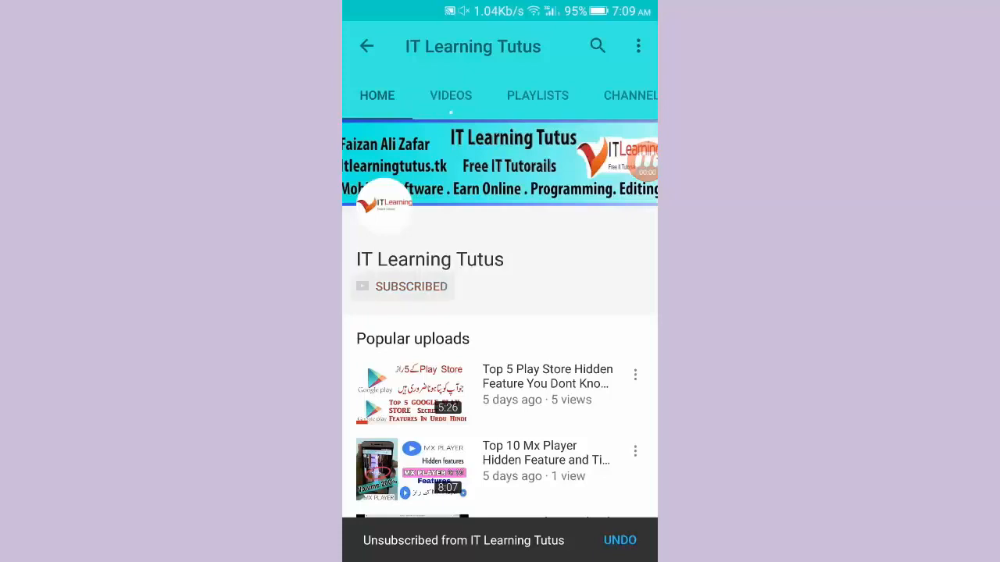
pyautogui.click(478, 286)
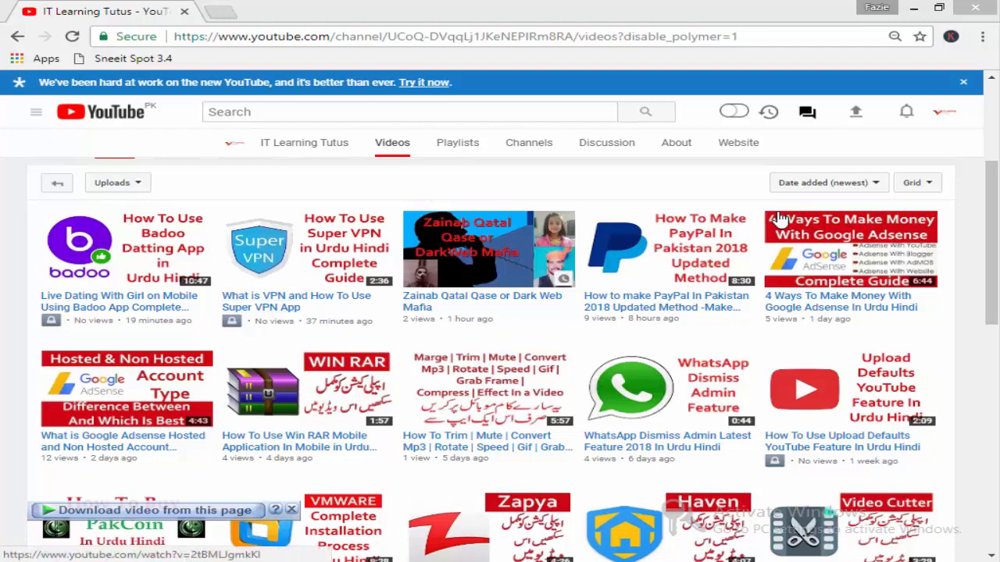
# - Examine the thumbnail designs of the videos uploaded to the IT Learning Tutus channel
pyautogui.scroll(-1, 391, 351)
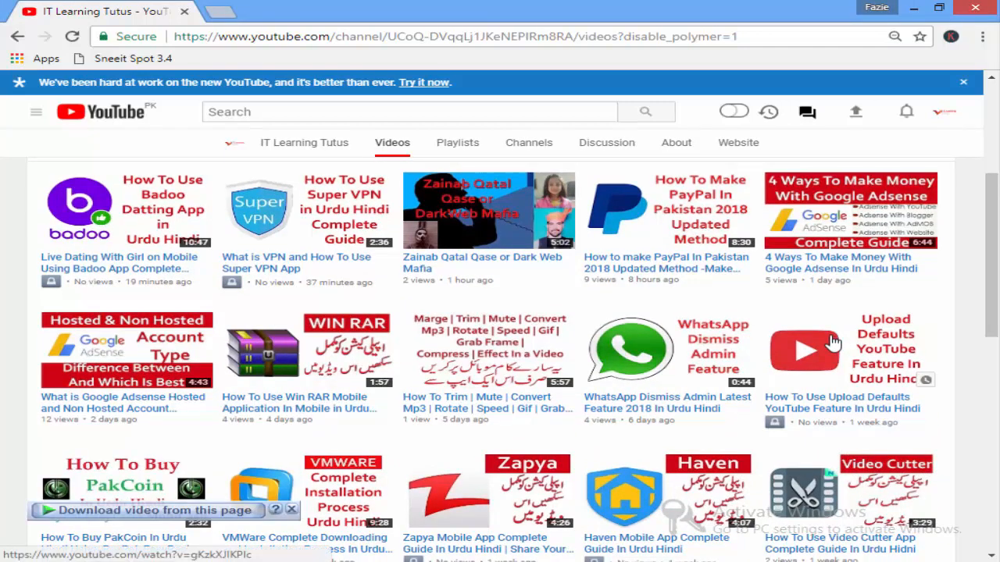
pyautogui.scroll(-4, 833, 343)
pyautogui.scroll(-4, 827, 344)
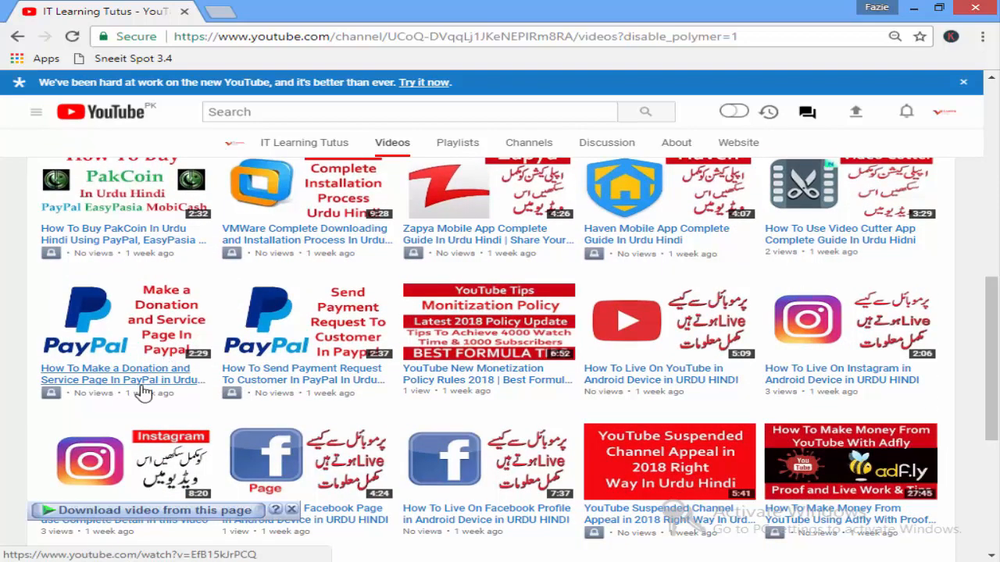
pyautogui.scroll(-4, 143, 387)
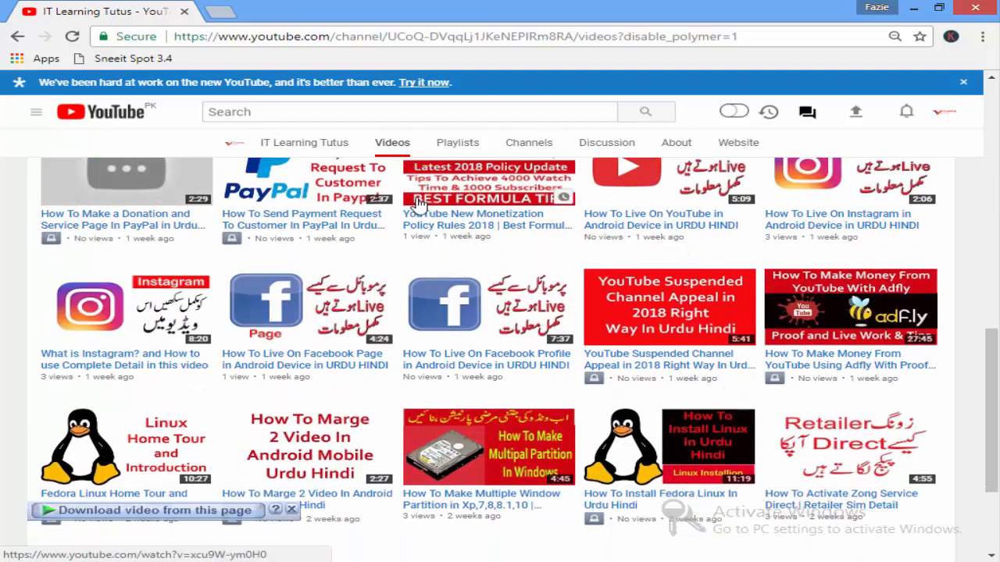
# - Switch to Photoshop and create a new transparent RGB document with the 1280 x 720 HDTV 720P preset at 72 pixels/inch
pyautogui.click(355, 559)
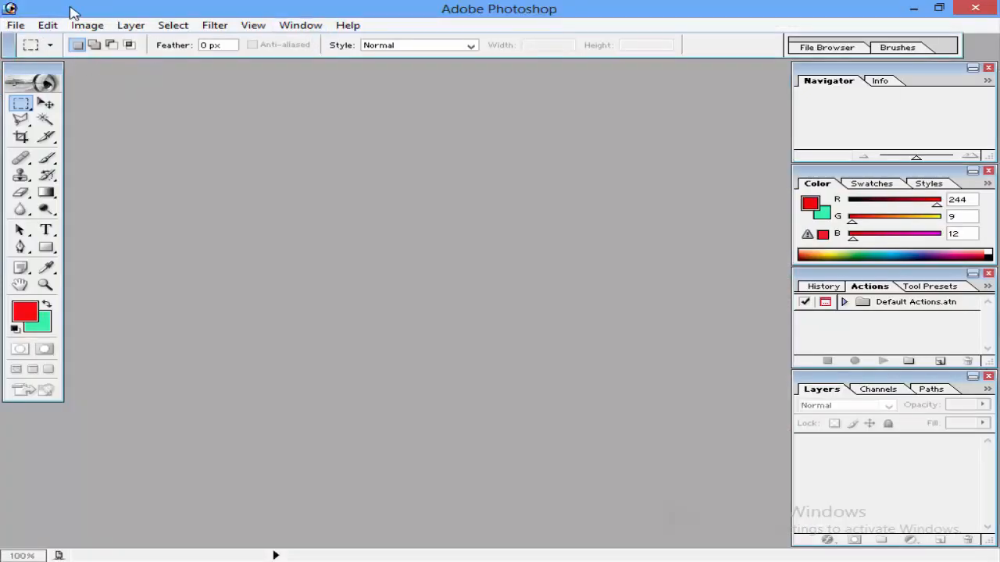
pyautogui.click(14, 25)
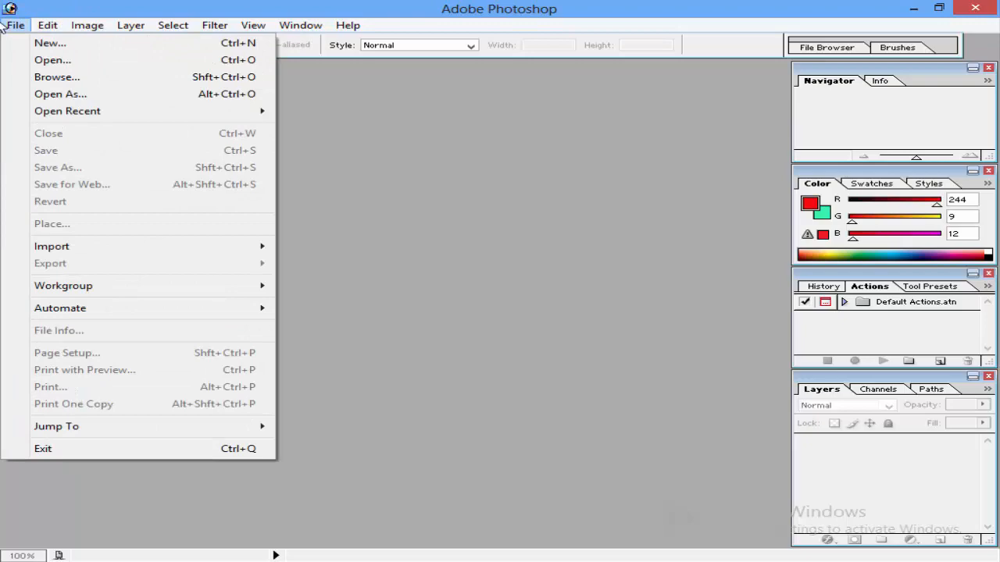
pyautogui.click(50, 43)
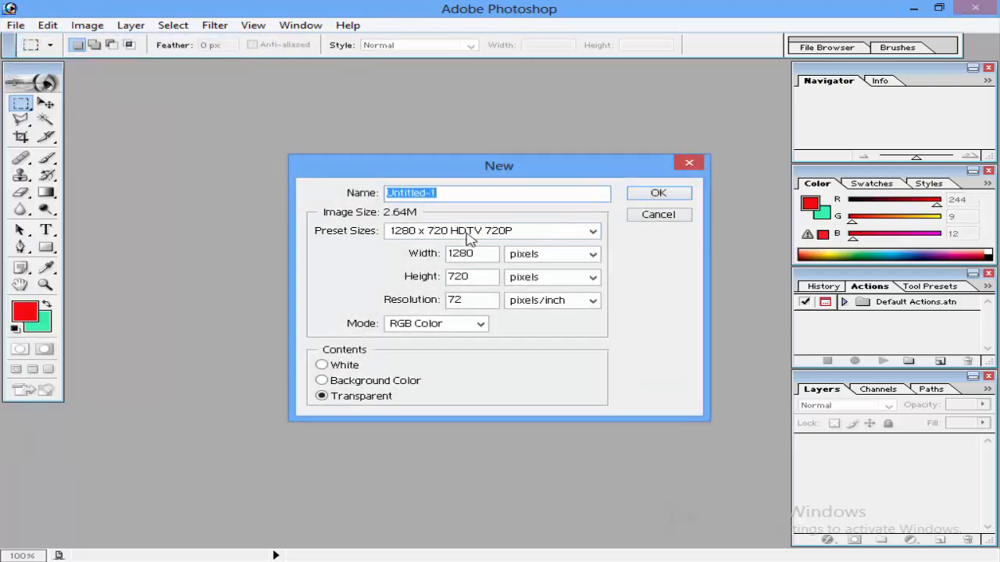
pyautogui.click(659, 194)
pyautogui.click(16, 25)
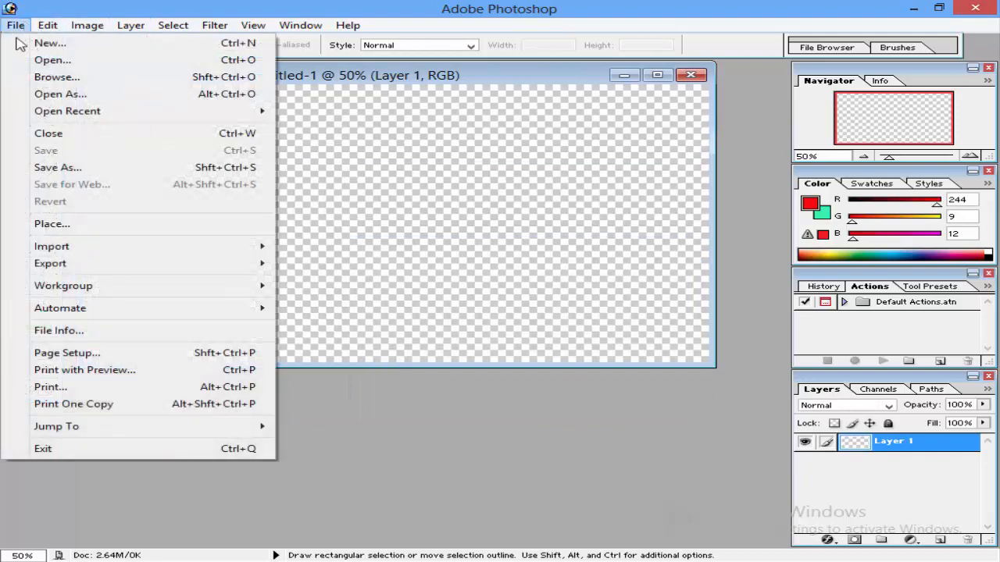
pyautogui.click(84, 63)
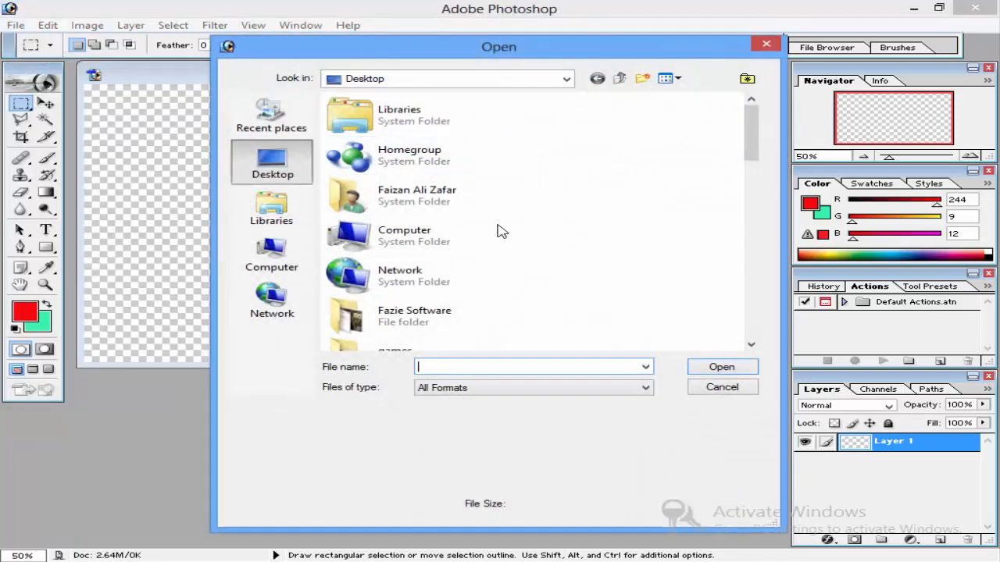
pyautogui.click(766, 45)
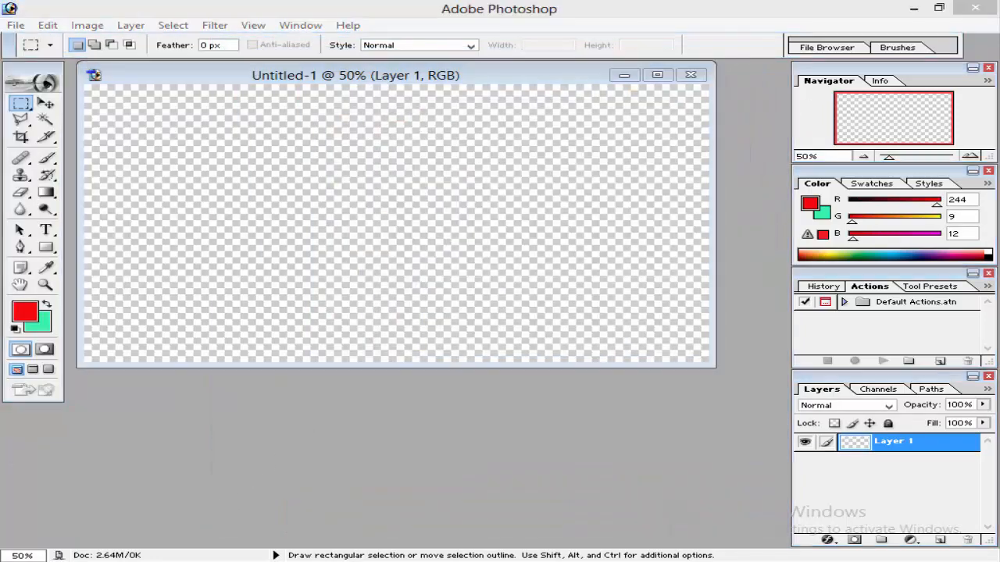
pyautogui.click(351, 417)
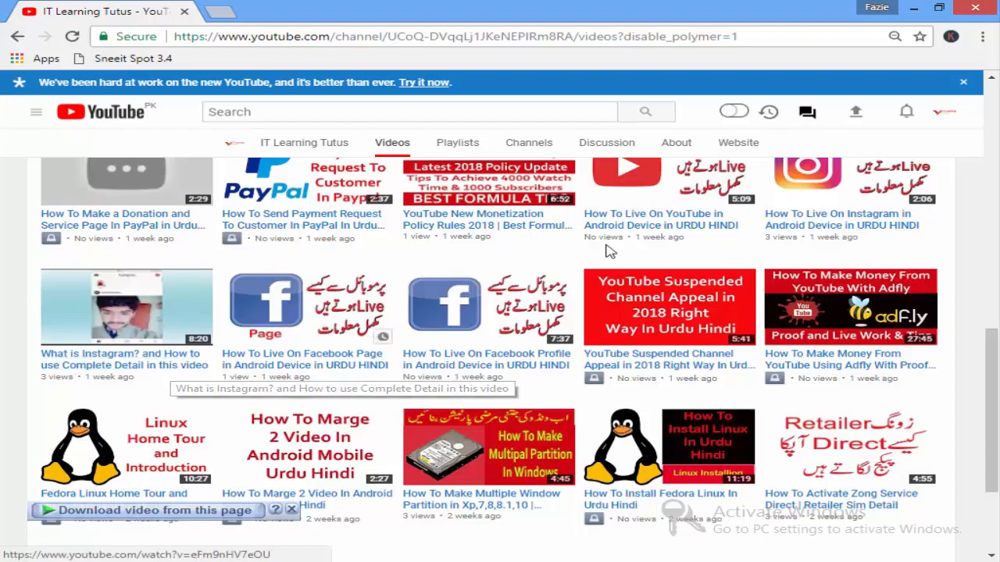
pyautogui.click(911, 9)
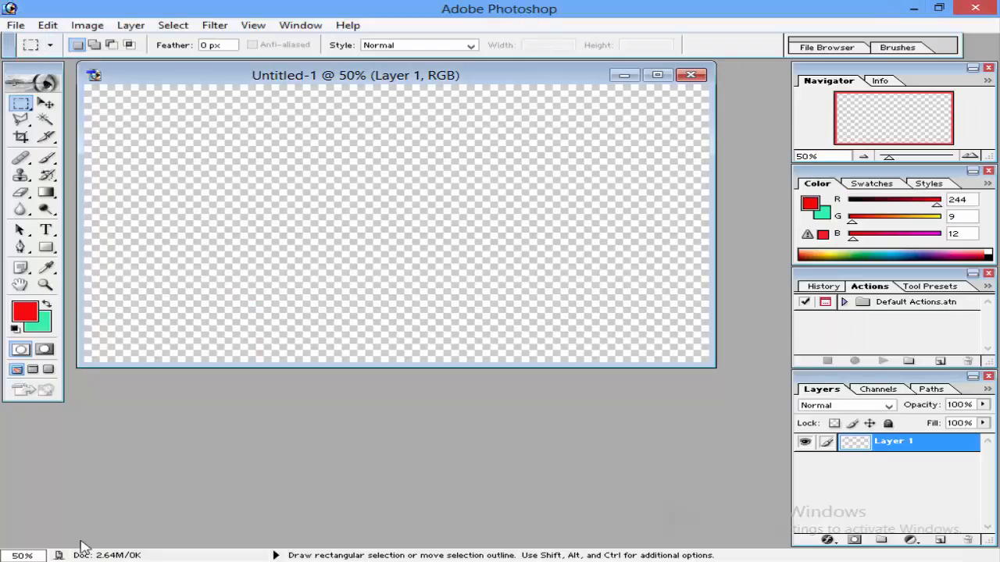
# - Open the adfly image from the PNG Icons folder on the Desktop
pyautogui.click(16, 25)
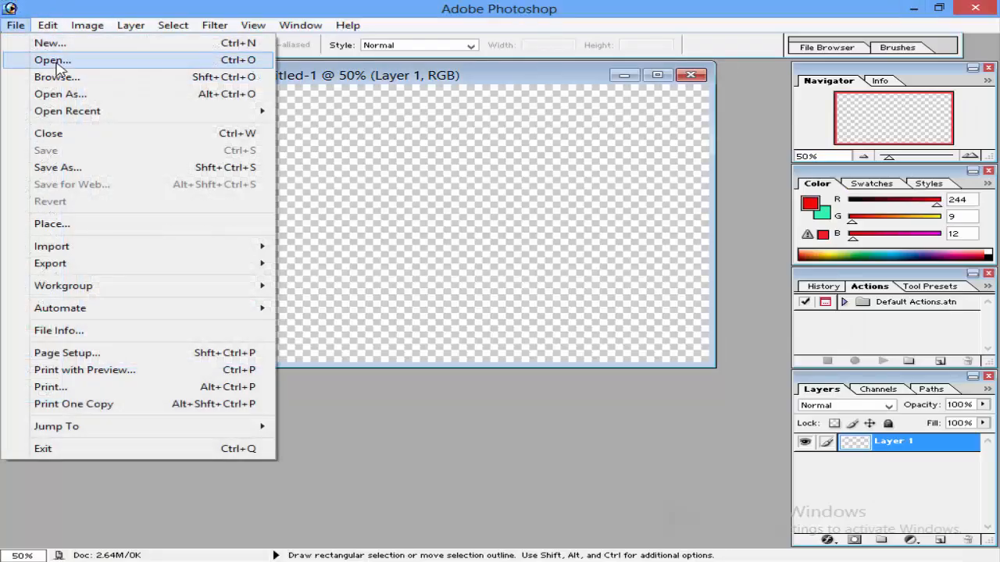
pyautogui.click(35, 61)
pyautogui.scroll(-5, 734, 139)
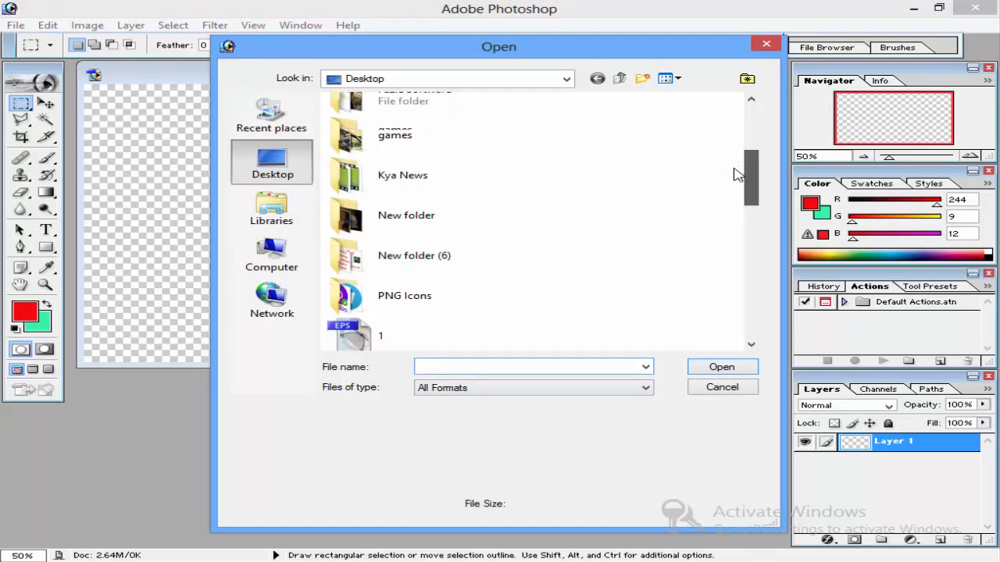
pyautogui.doubleClick(433, 234)
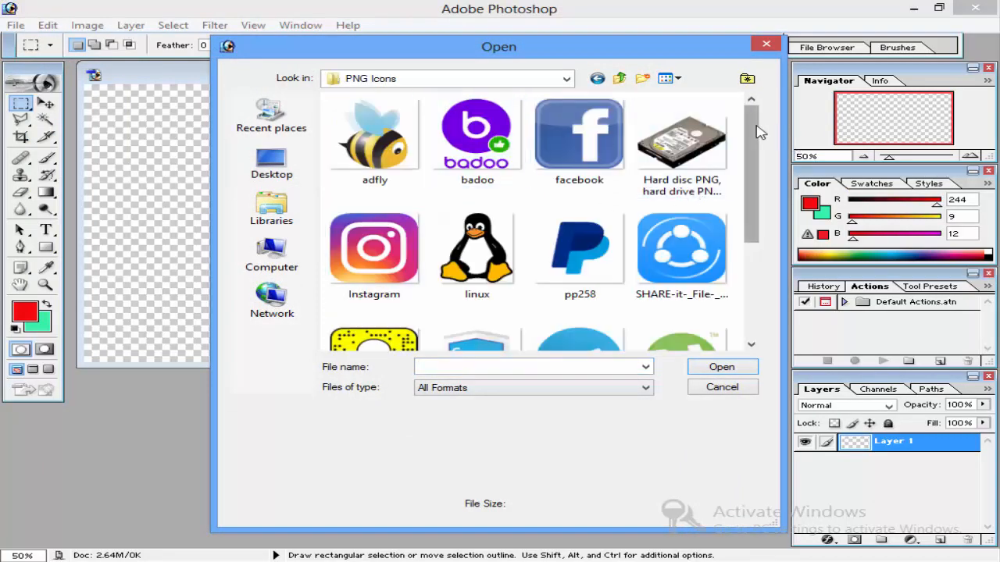
pyautogui.moveTo(758, 130); pyautogui.dragTo(743, 176)
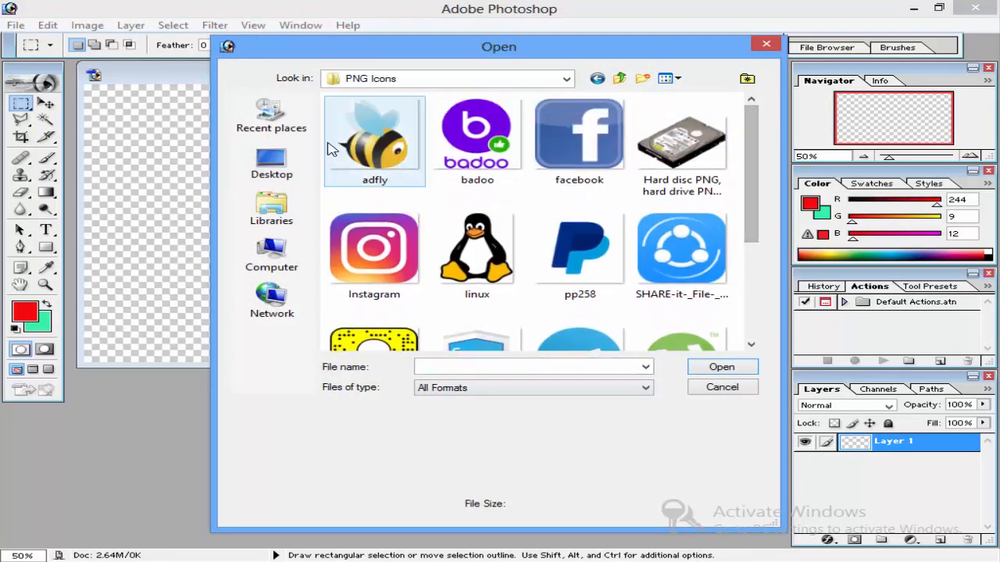
pyautogui.doubleClick(394, 144)
# - Copy the bee from adfly.png into the blank 1280 x 720 document and place it in the left half of the canvas
pyautogui.moveTo(308, 83); pyautogui.dragTo(323, 184)
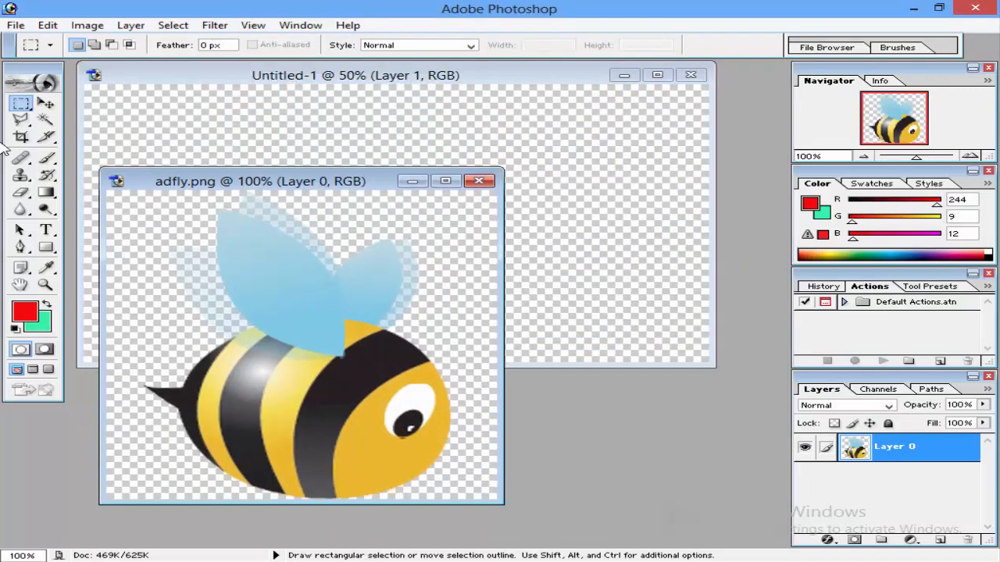
pyautogui.click(46, 104)
pyautogui.moveTo(280, 271); pyautogui.dragTo(308, 134)
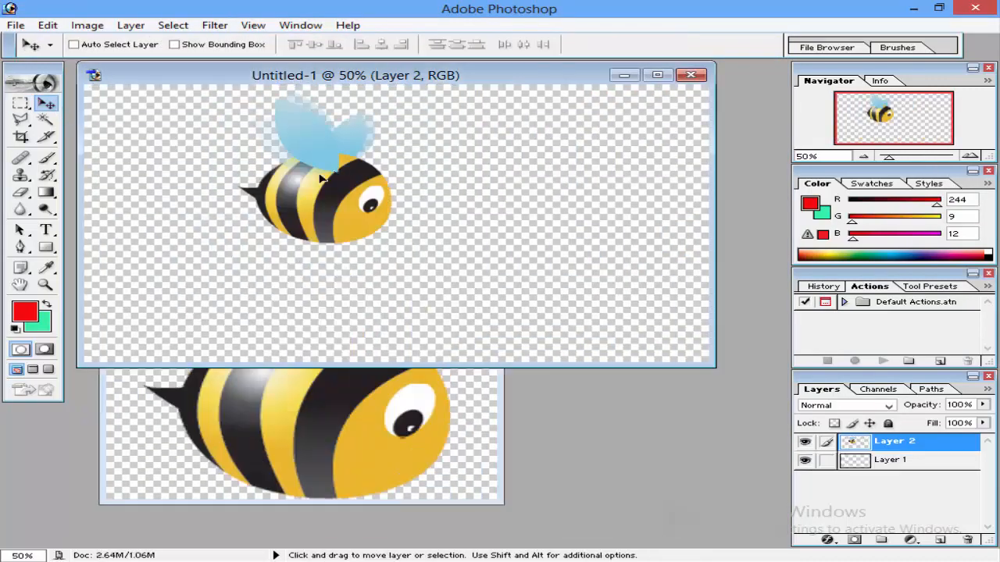
pyautogui.moveTo(321, 173); pyautogui.dragTo(242, 213)
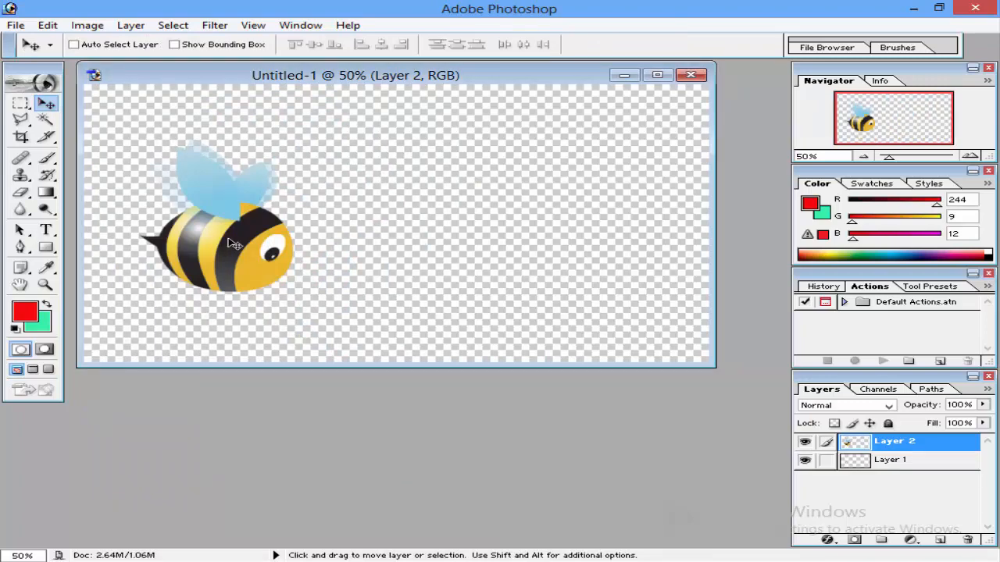
# - Enlarge the bee with Free Transform to about 155% width and 157% height, and position it within the canvas's left half
pyautogui.hotkey('ctrl', 't')
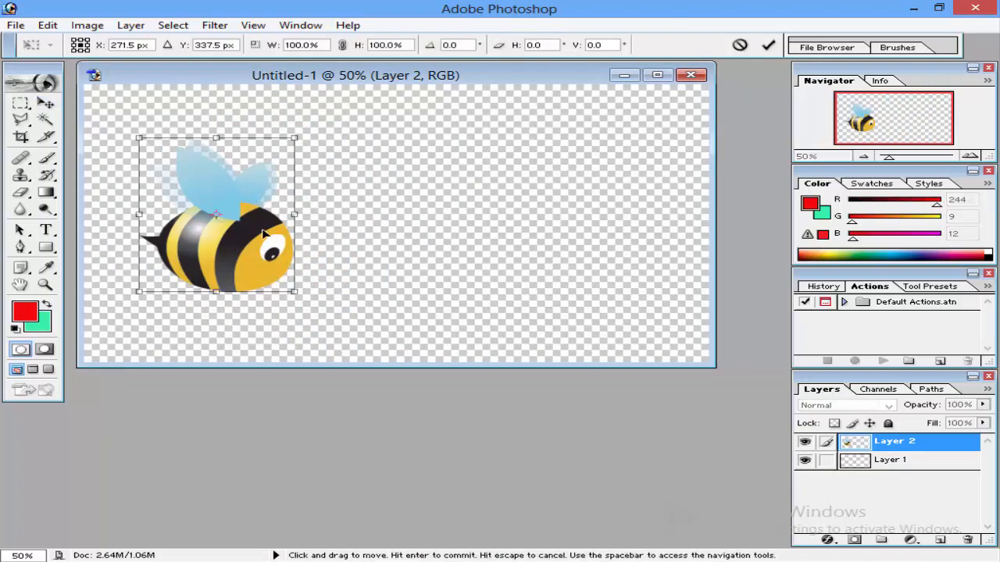
pyautogui.press('Return')
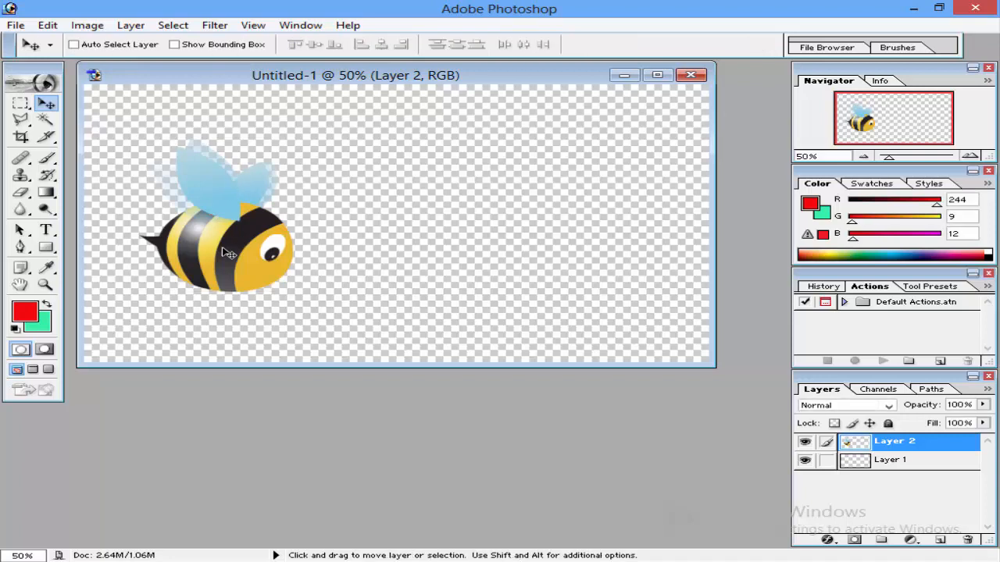
pyautogui.hotkey('ctrl', 't')
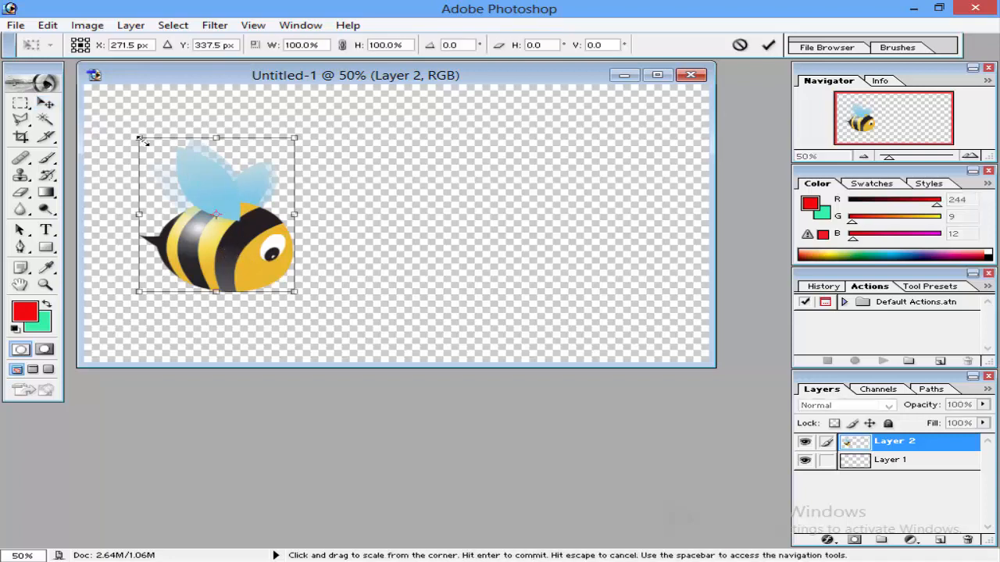
pyautogui.moveTo(143, 141); pyautogui.dragTo(86, 94)
pyautogui.moveTo(294, 293); pyautogui.dragTo(324, 337)
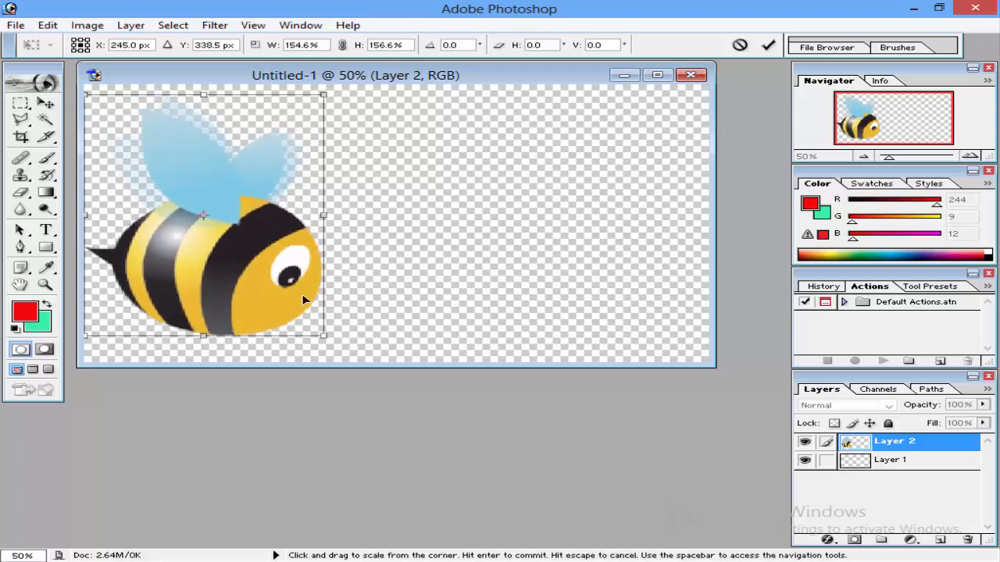
pyautogui.moveTo(266, 269); pyautogui.dragTo(272, 240)
pyautogui.press('Return')
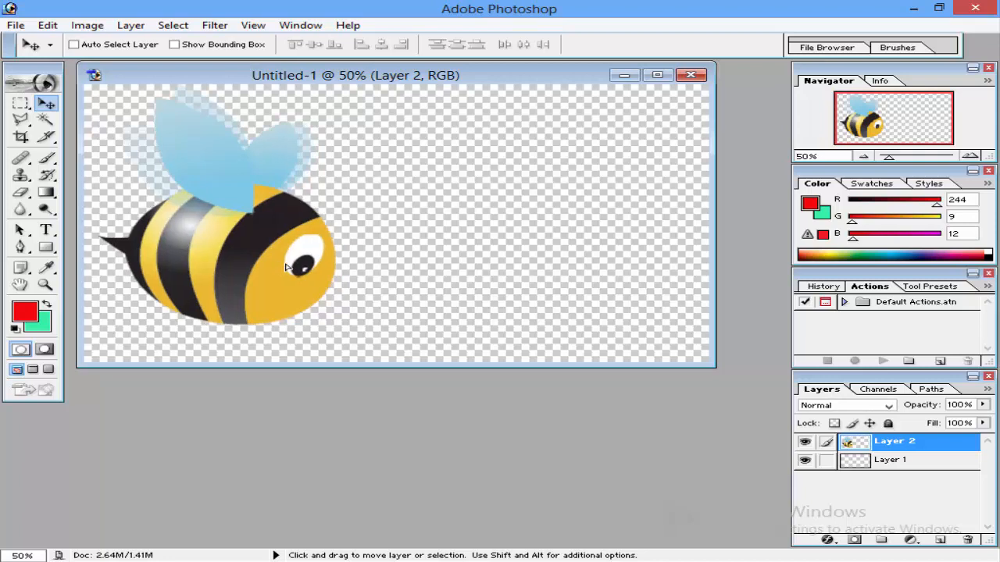
pyautogui.moveTo(295, 252)
pyautogui.mouseDown()
pyautogui.moveTo(280, 251)
pyautogui.moveTo(300, 260)
pyautogui.moveTo(301, 251)
pyautogui.mouseUp()
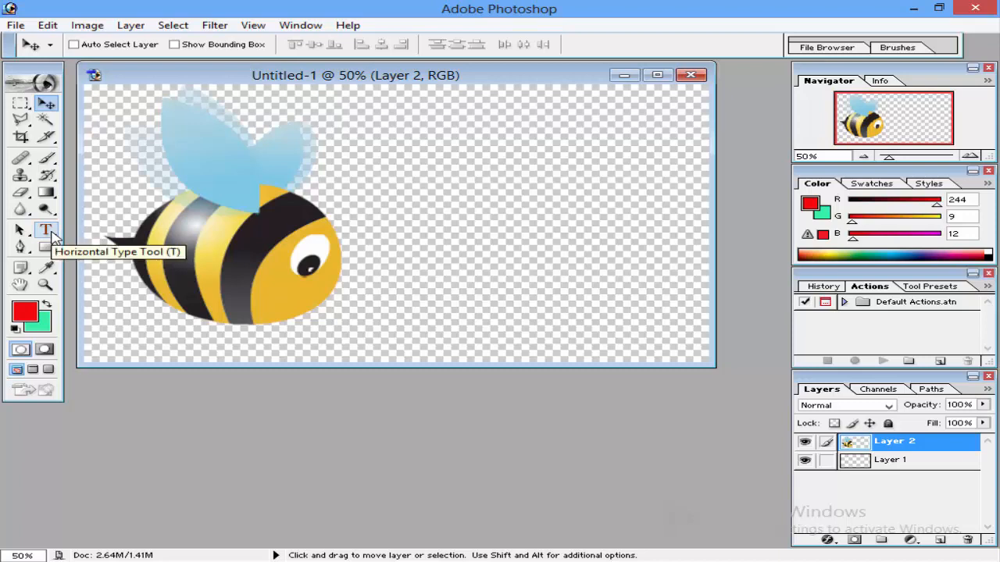
# - Place an empty text box to the right of the bee and draw a wide red rectangle across the top of that area
pyautogui.click(50, 232)
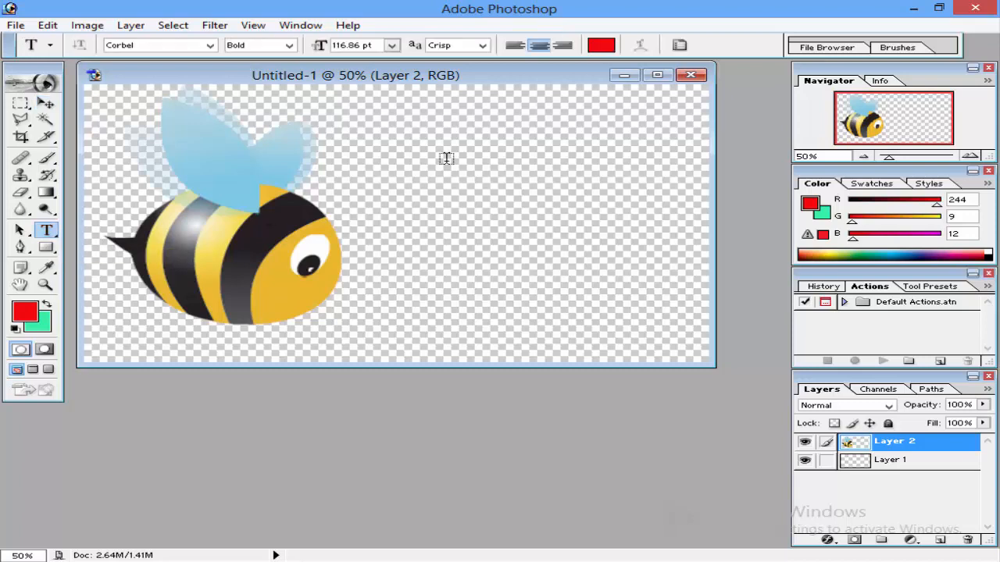
pyautogui.moveTo(359, 97); pyautogui.dragTo(696, 350)
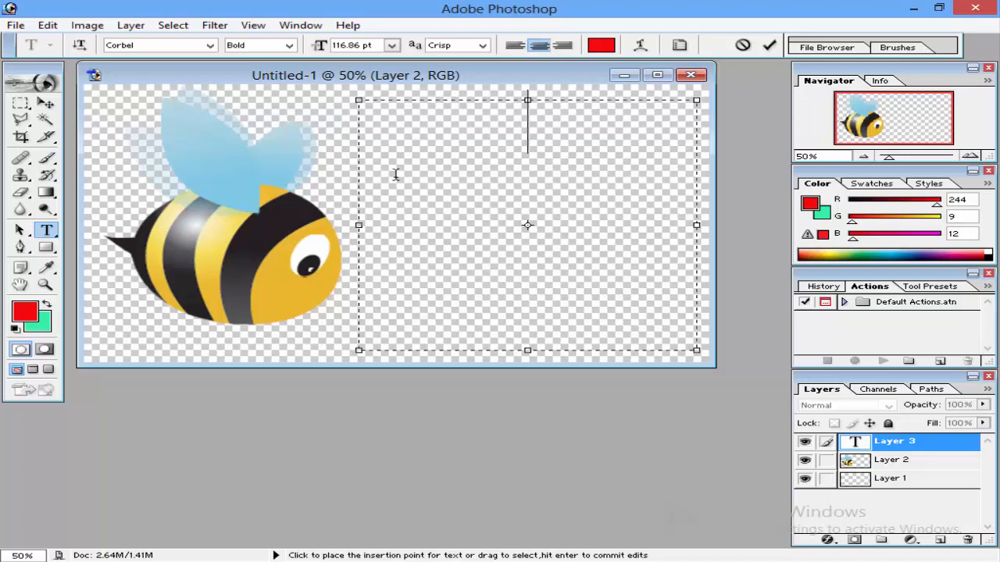
pyautogui.click(46, 247)
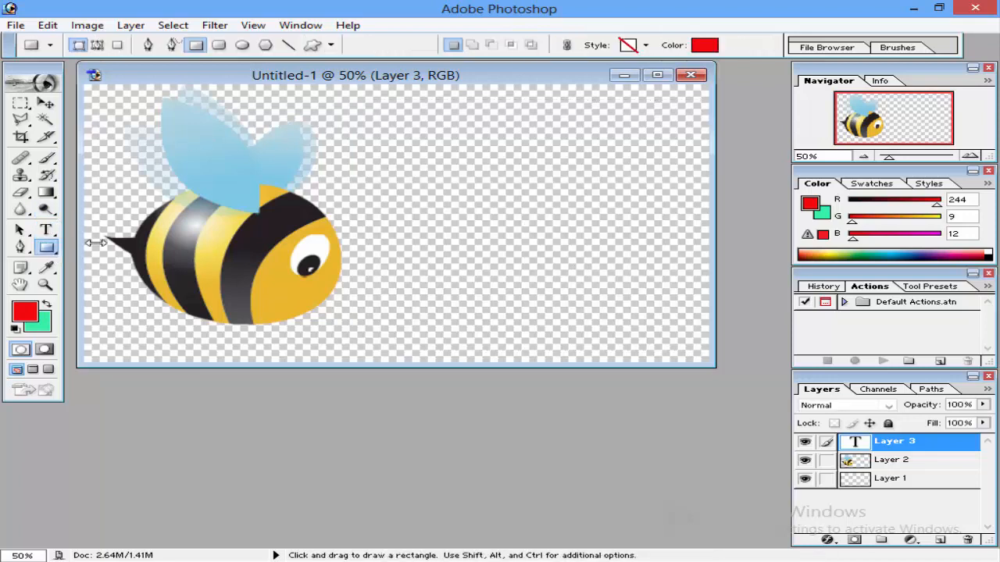
pyautogui.moveTo(361, 92); pyautogui.dragTo(692, 152)
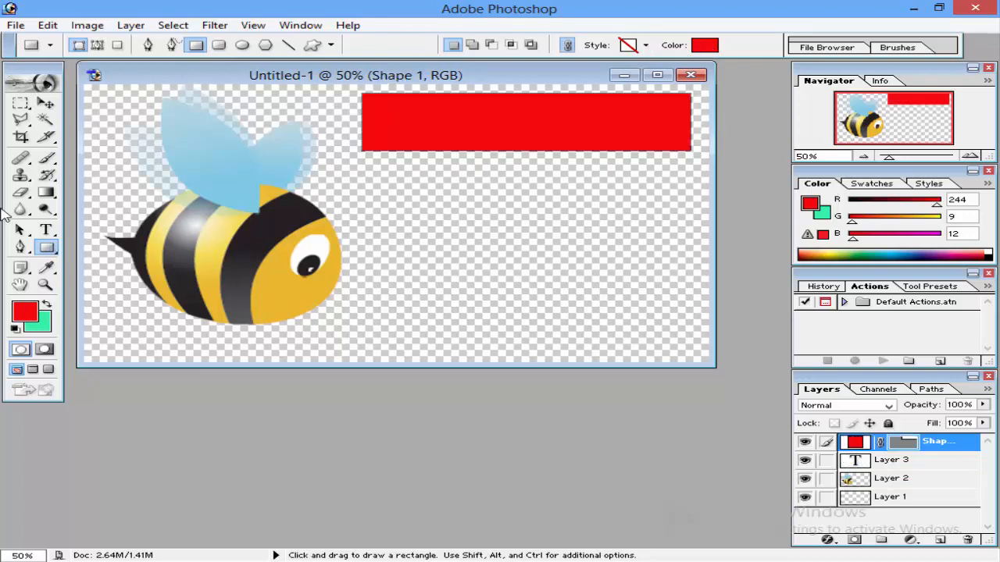
# - Draw a text box inside the red rectangle and set its text color to near-white
pyautogui.click(46, 229)
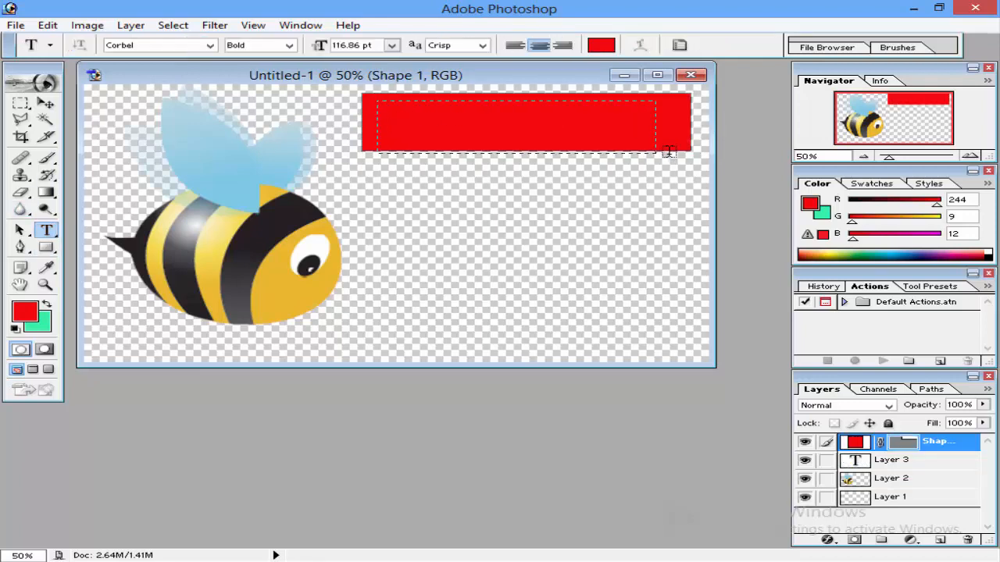
pyautogui.moveTo(670, 152); pyautogui.dragTo(682, 147)
pyautogui.click(600, 44)
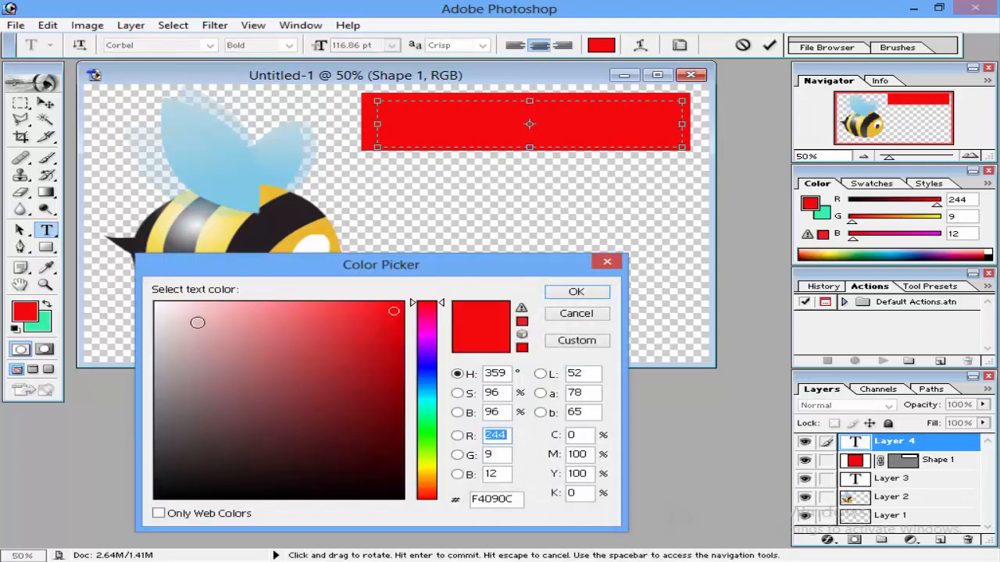
pyautogui.click(159, 304)
pyautogui.click(575, 291)
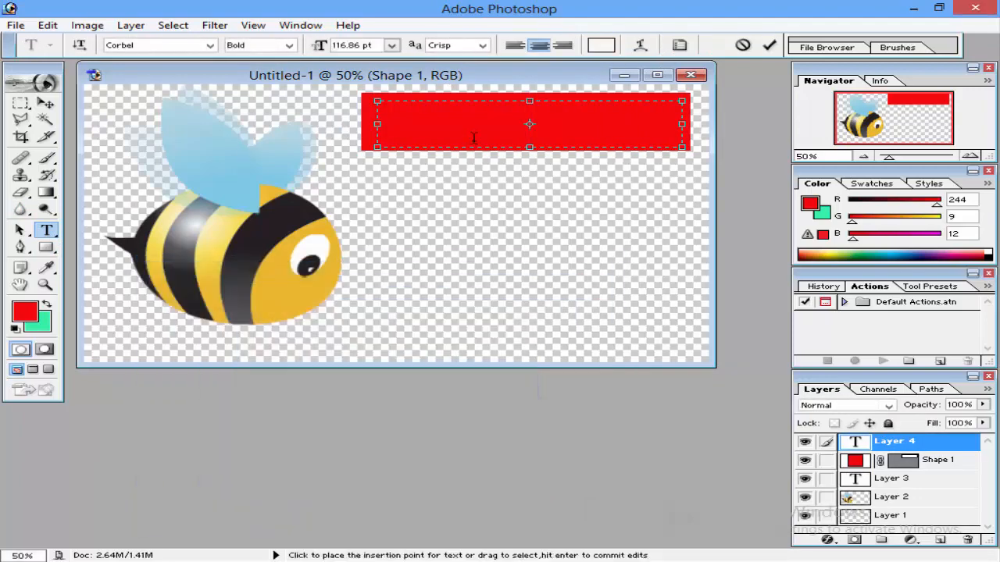
# - Enter the title "Adfly App" in the text box on the red banner and commit it
pyautogui.write('Ad')
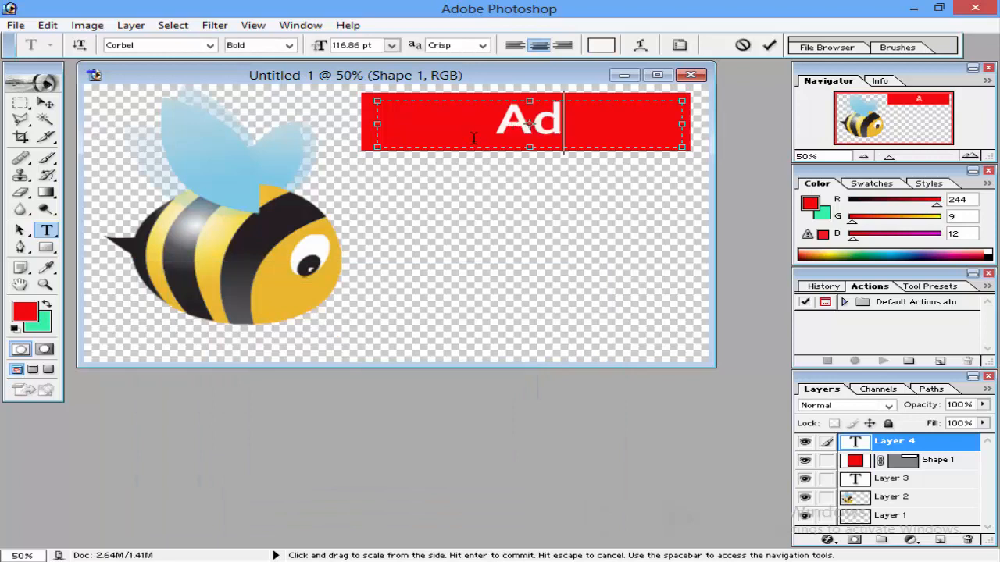
pyautogui.write('fk')
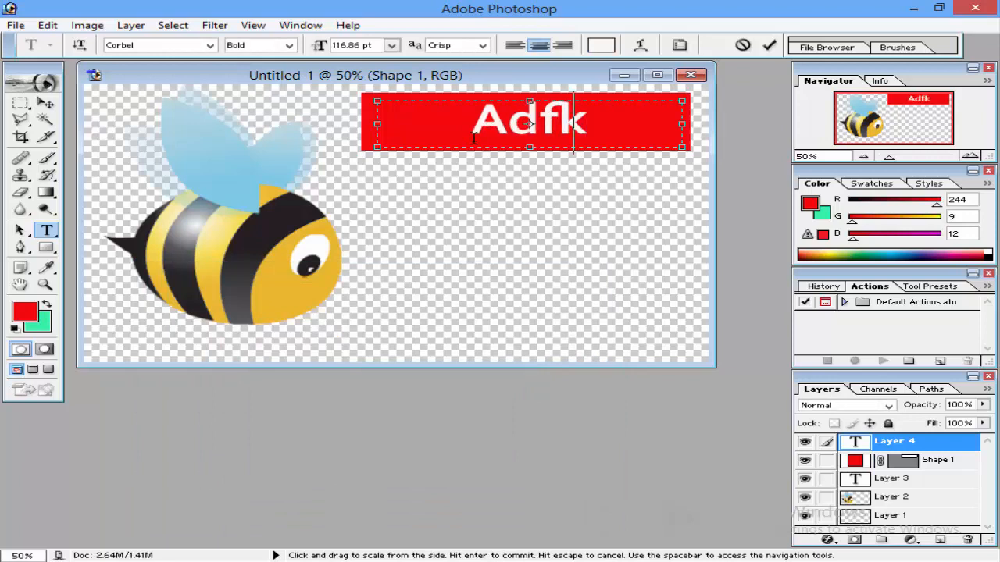
pyautogui.press('BackSpace')
pyautogui.write('ly Ao')
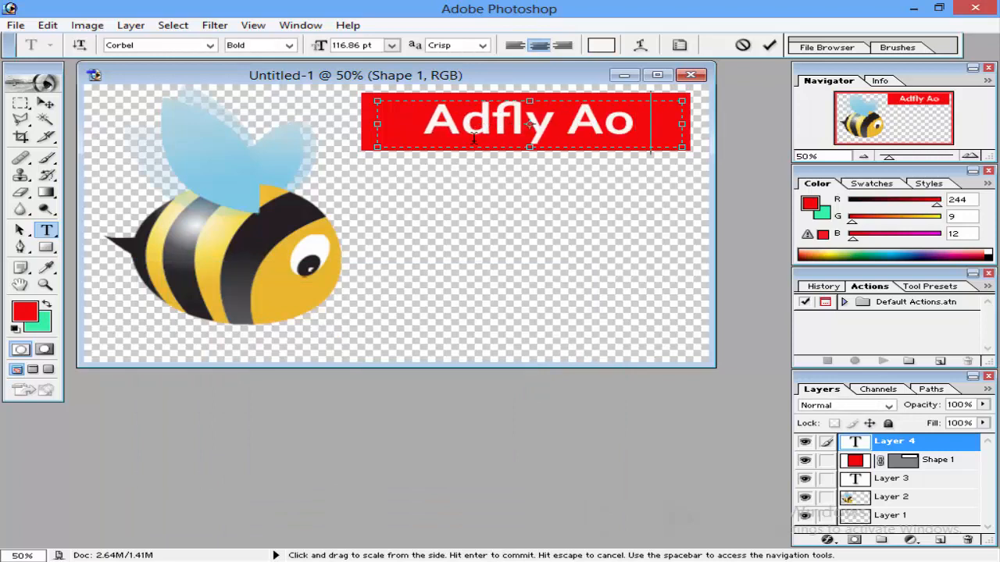
pyautogui.press('BackSpace')
pyautogui.write('pp')
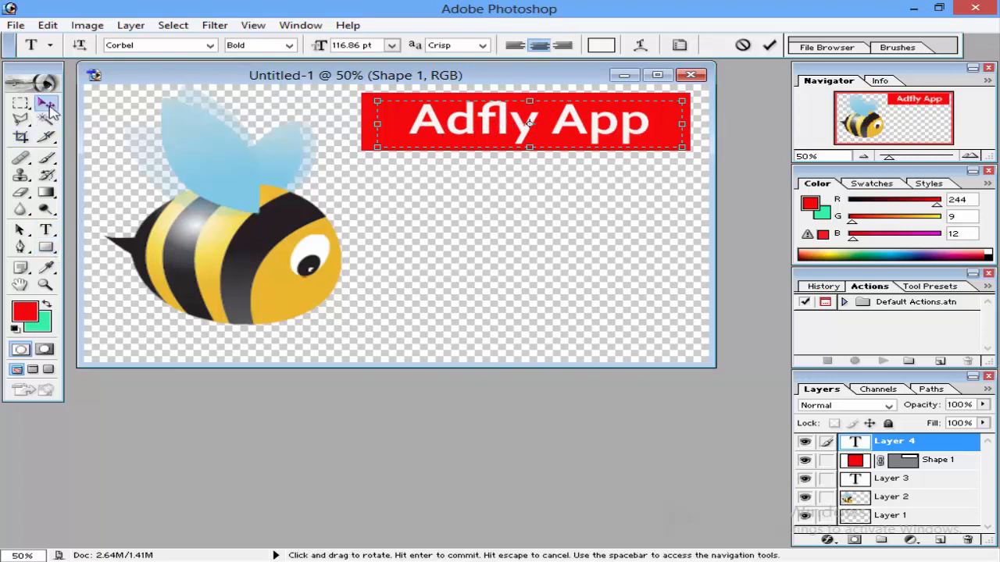
pyautogui.click(45, 103)
# - Draw a large text box below the banner, beside the bee, and set its text color to red FC0101
pyautogui.click(46, 229)
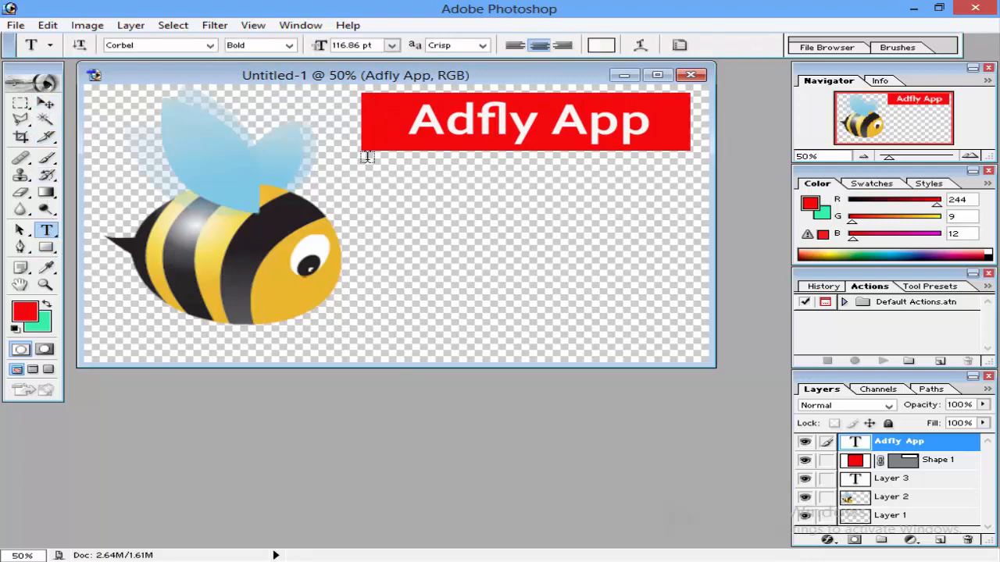
pyautogui.moveTo(364, 159); pyautogui.dragTo(693, 348)
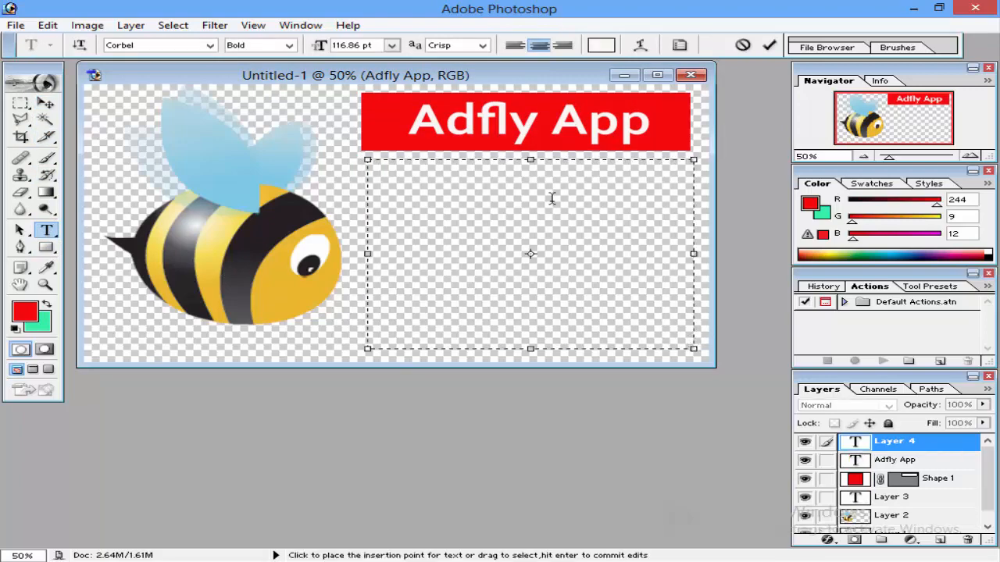
pyautogui.click(601, 45)
pyautogui.click(394, 332)
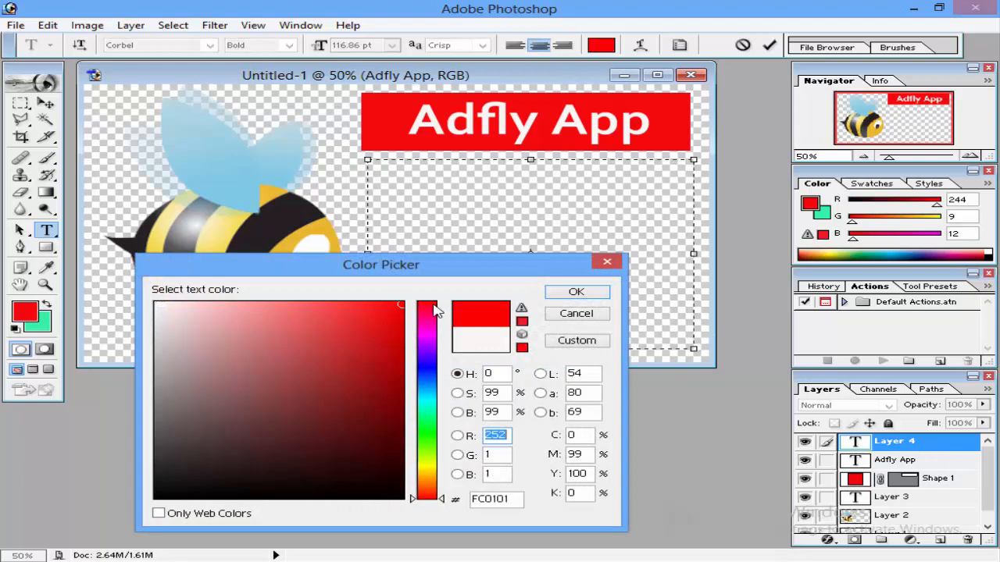
pyautogui.click(582, 293)
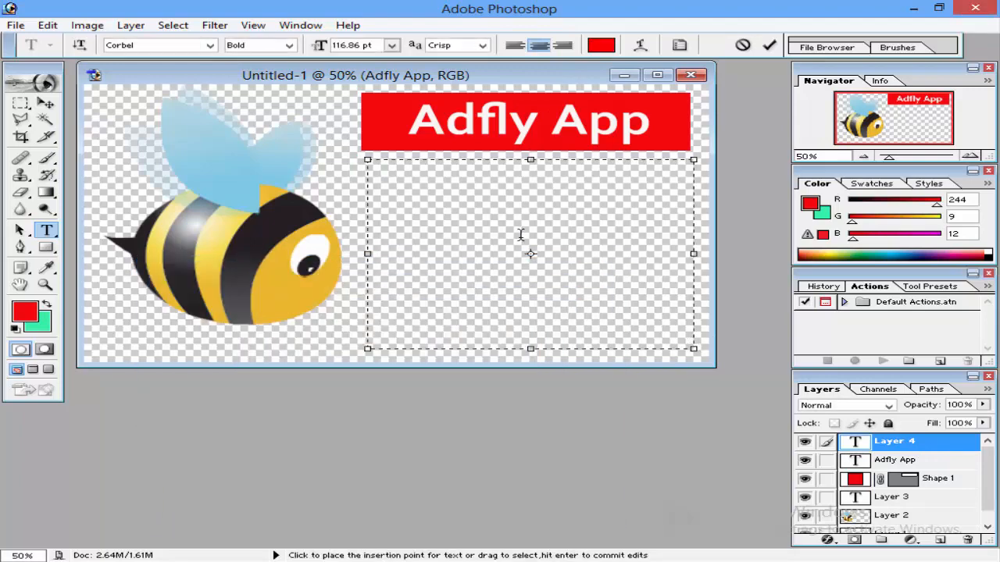
pyautogui.write('How')
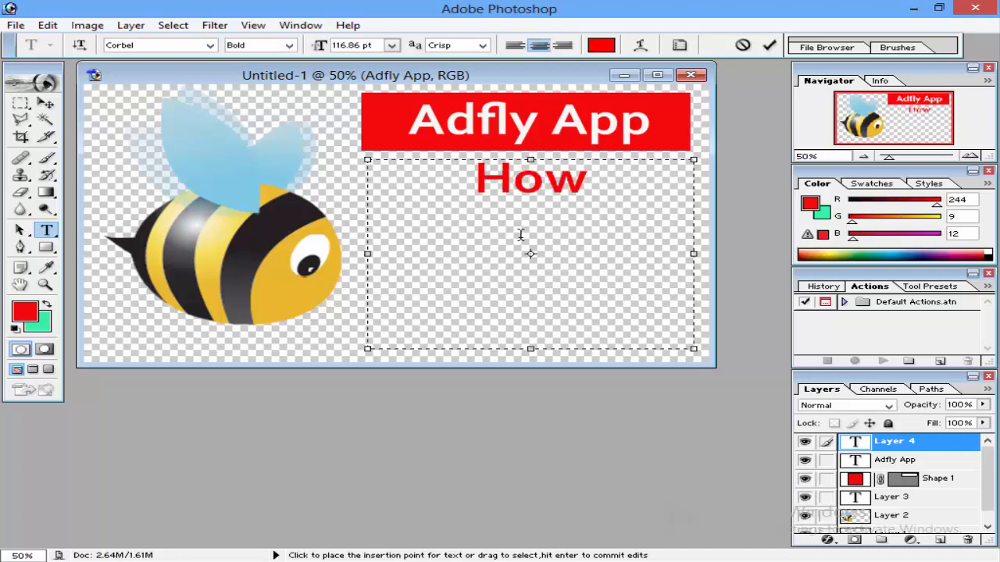
pyautogui.press('BackSpace')
pyautogui.press('BackSpace')
pyautogui.press('BackSpace')
pyautogui.write('Co')
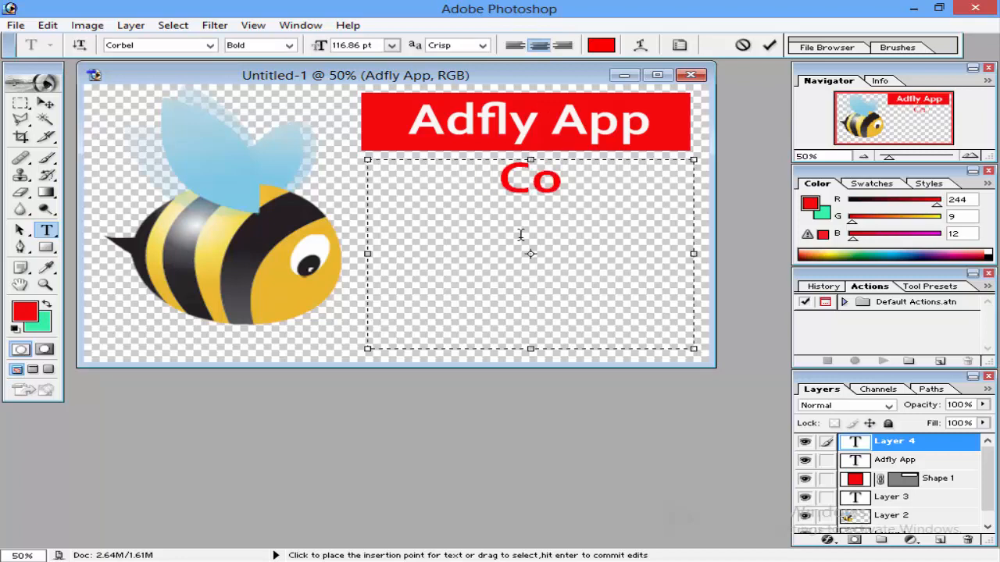
pyautogui.press('BackSpace')
pyautogui.press('BackSpace')
# - Enter "How To Use Adfly App In Urdu Hindi" with a line break before "In", and extend the text box down to the canvas's lower edge
pyautogui.write('H')
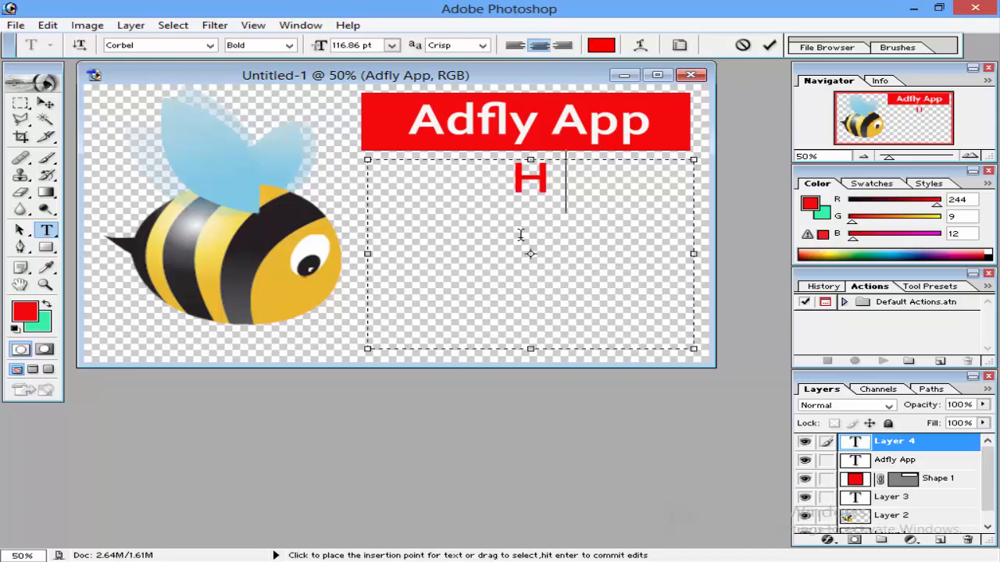
pyautogui.write('ow To Use Ad')
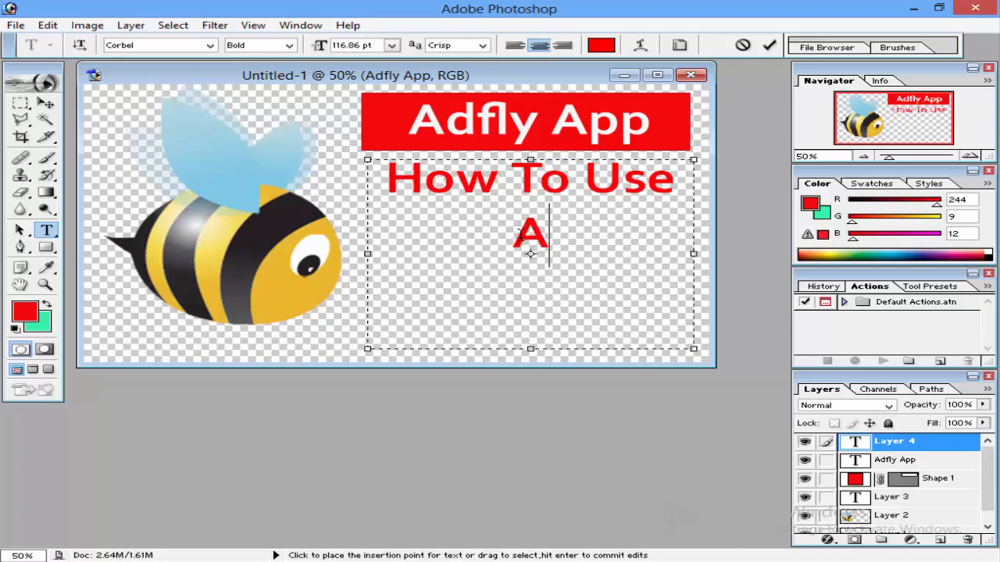
pyautogui.write('fly ')
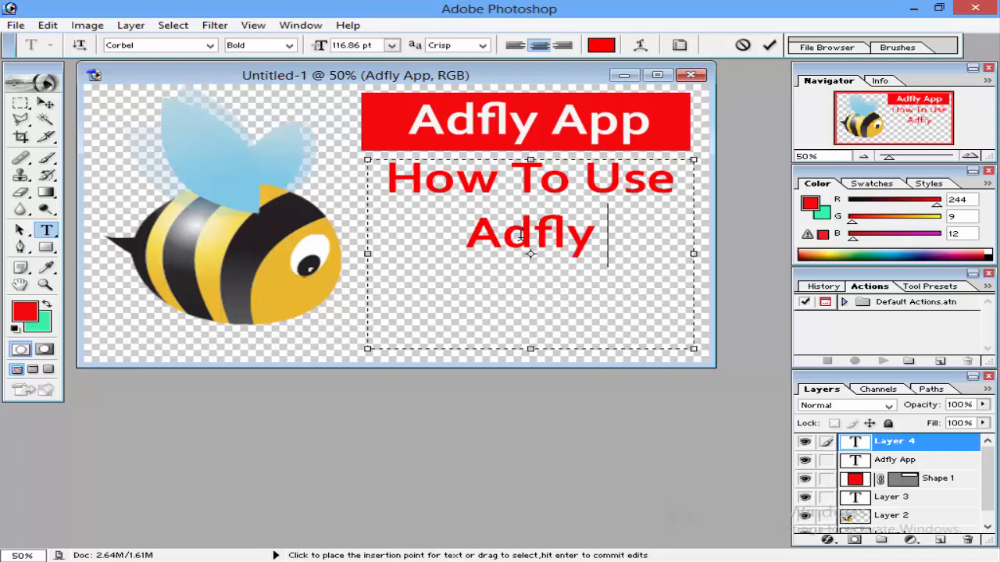
pyautogui.write('App In ')
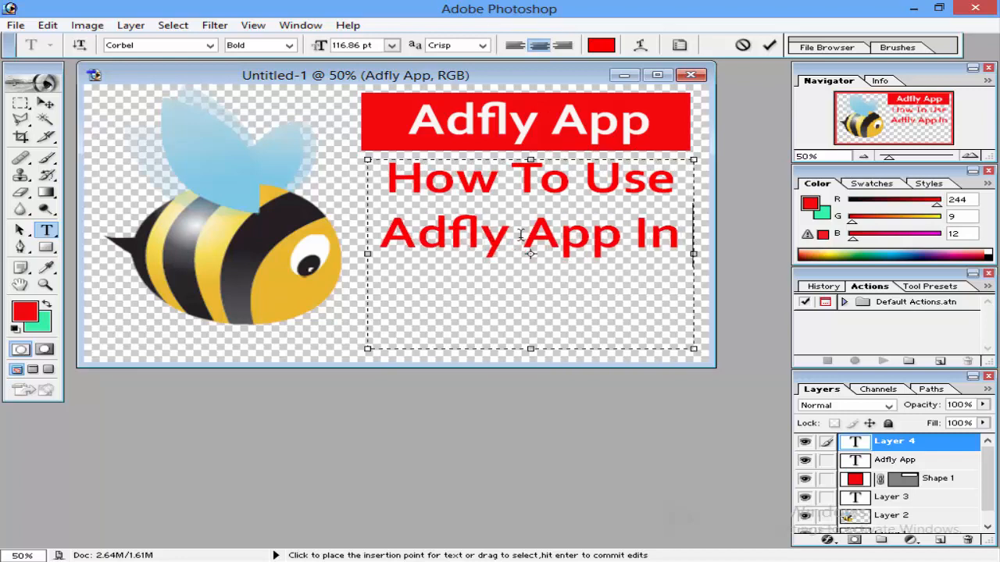
pyautogui.write('Urdu Hindi')
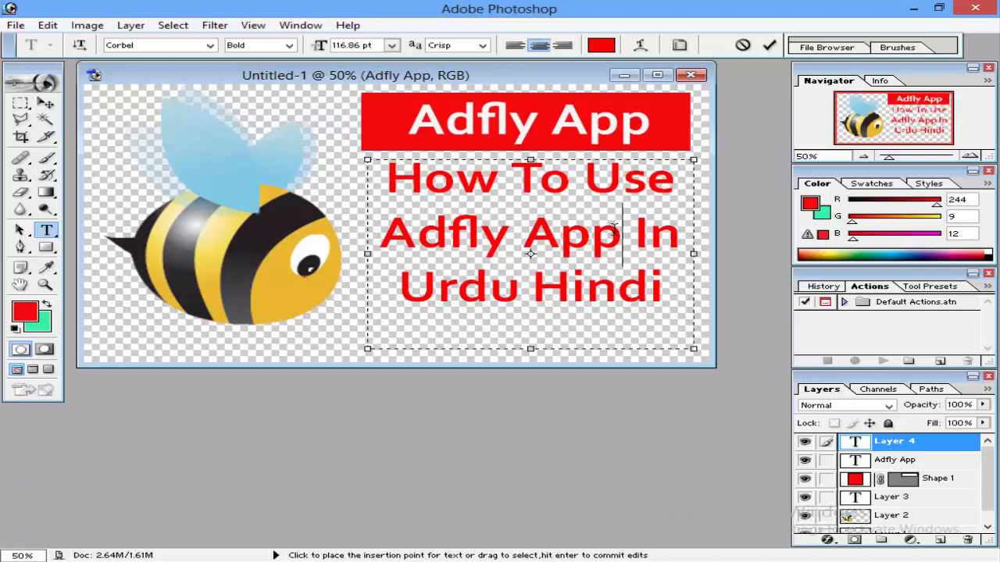
pyautogui.press('Return')
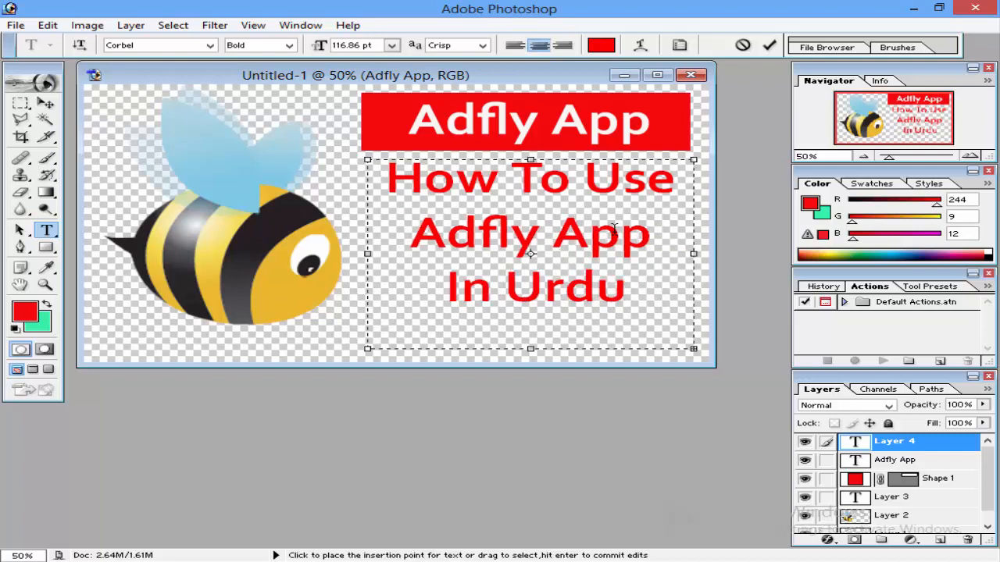
pyautogui.moveTo(529, 352); pyautogui.dragTo(530, 361)
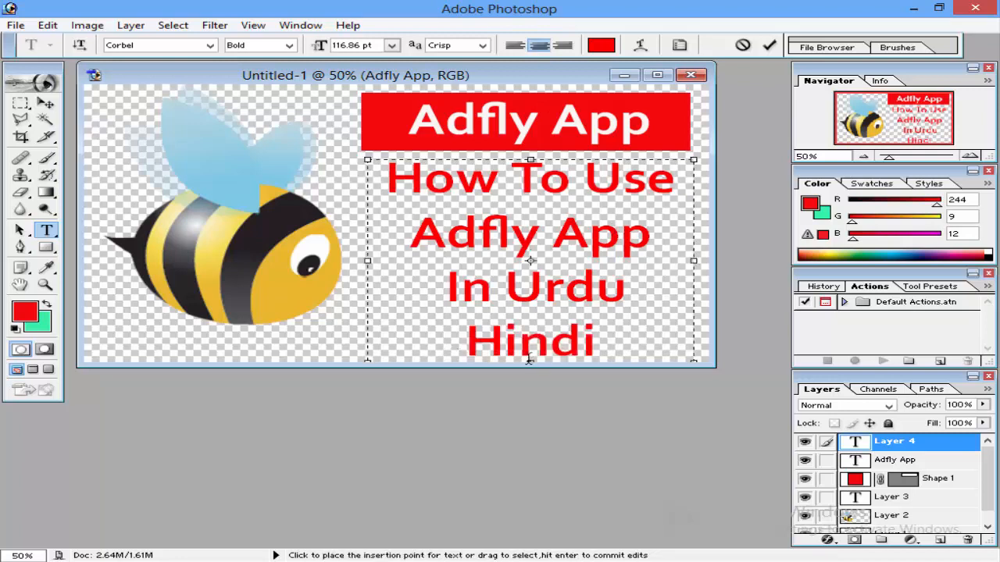
# - Try to put "Urdu" on a new line with "Hindi"
pyautogui.click(508, 285)
pyautogui.press('Return')
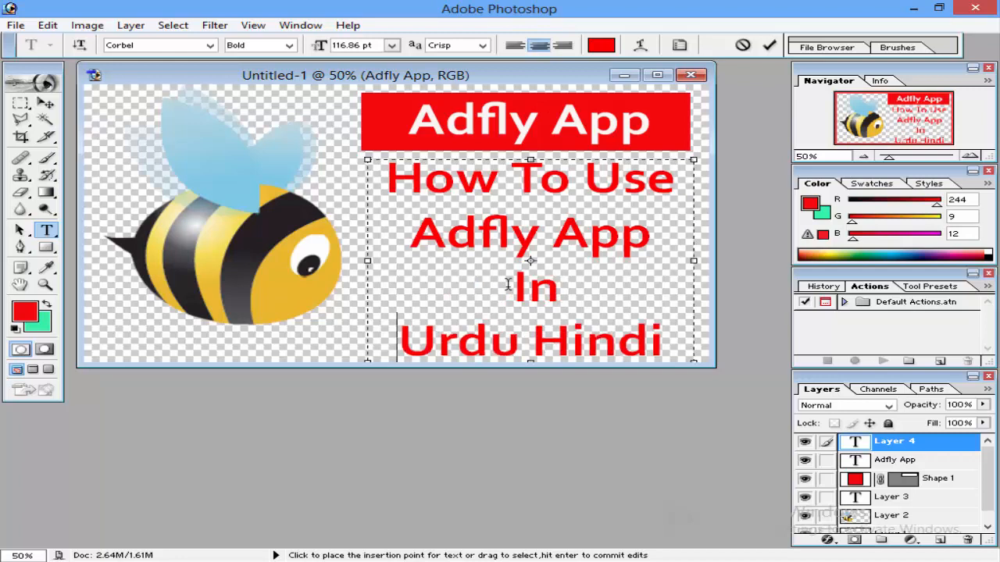
pyautogui.press('BackSpace')
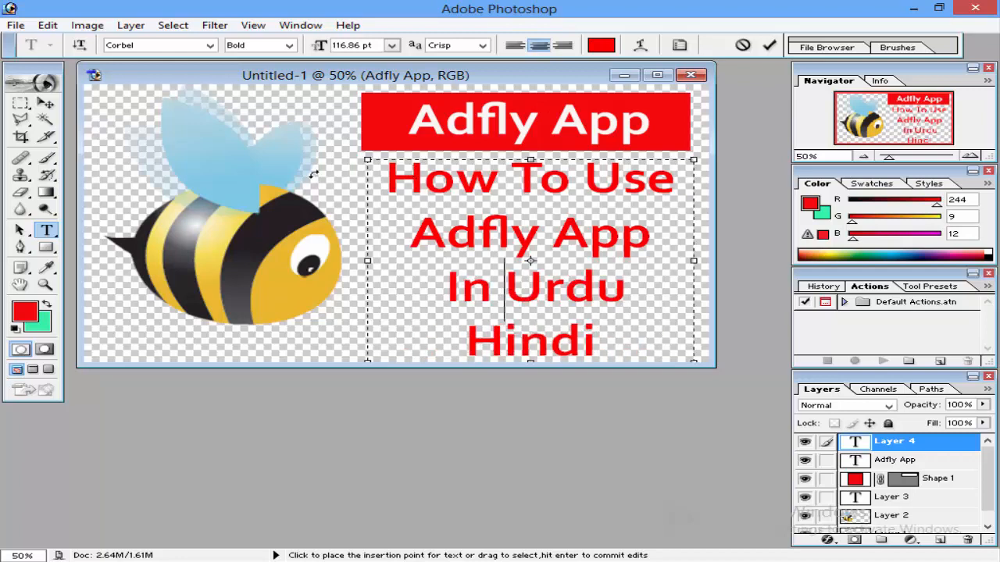
# - Commit the red text below the banner
pyautogui.click(45, 104)
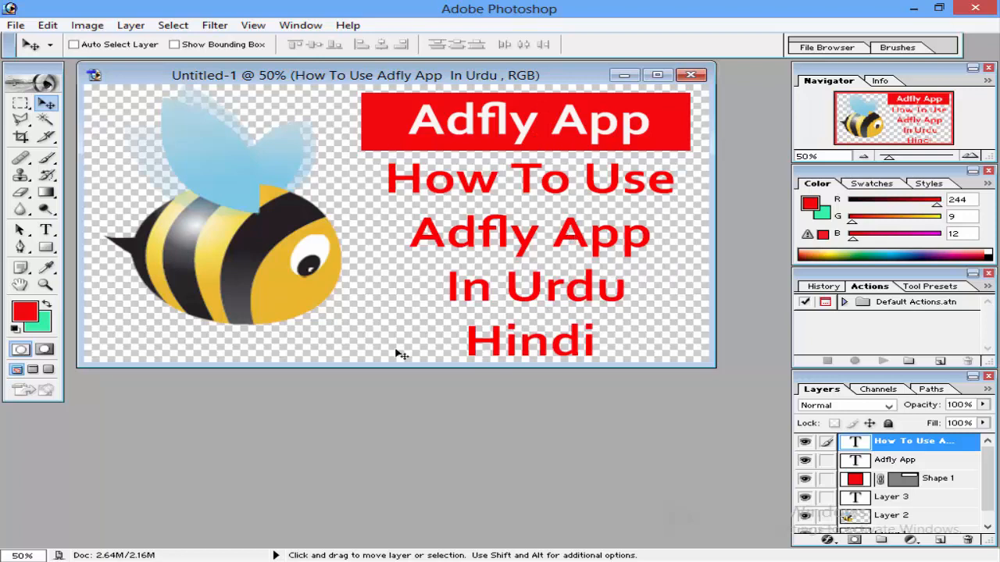
# - Launch InPage 2009 from the Start screen and create a new one-page A4 portrait document
pyautogui.click(3, 559)
pyautogui.scroll(-5, 674, 447)
pyautogui.scroll(3, 884, 390)
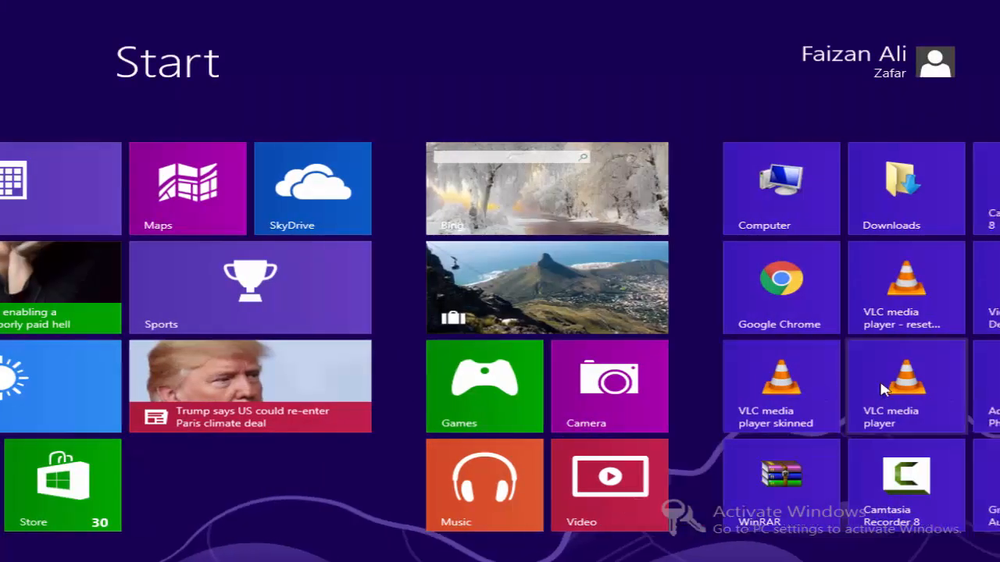
pyautogui.scroll(-5, 884, 390)
pyautogui.click(313, 393)
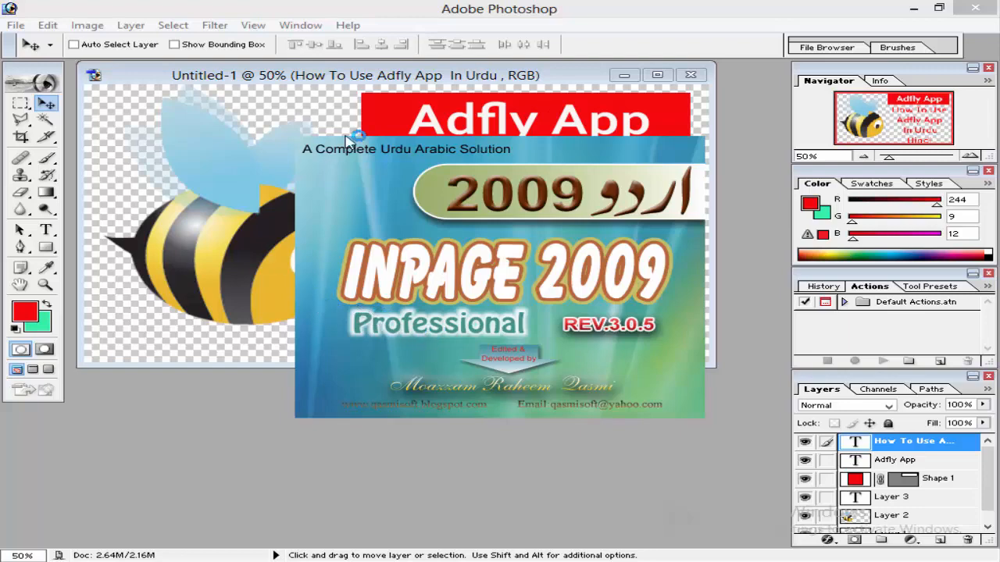
pyautogui.click(591, 322)
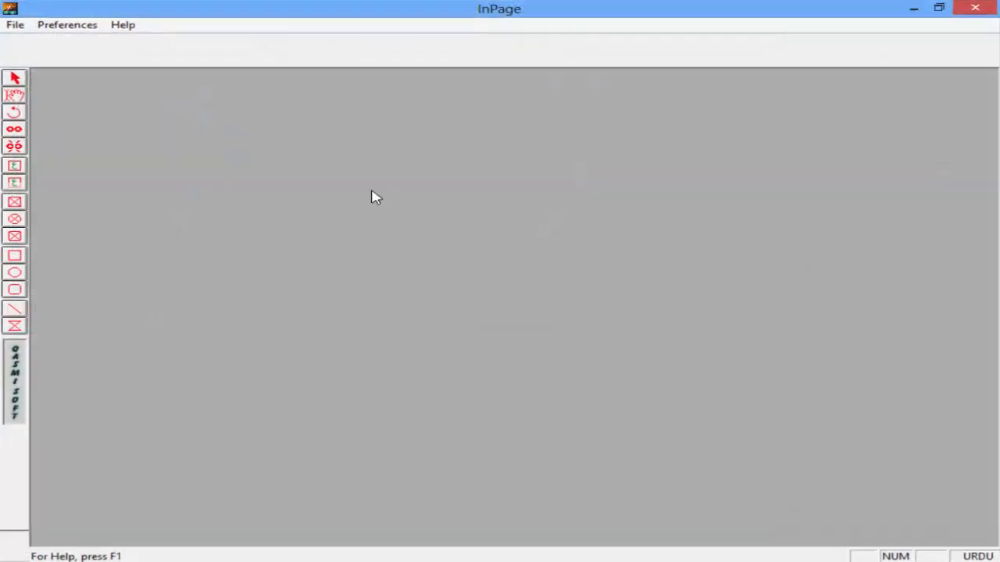
pyautogui.click(16, 25)
pyautogui.click(32, 45)
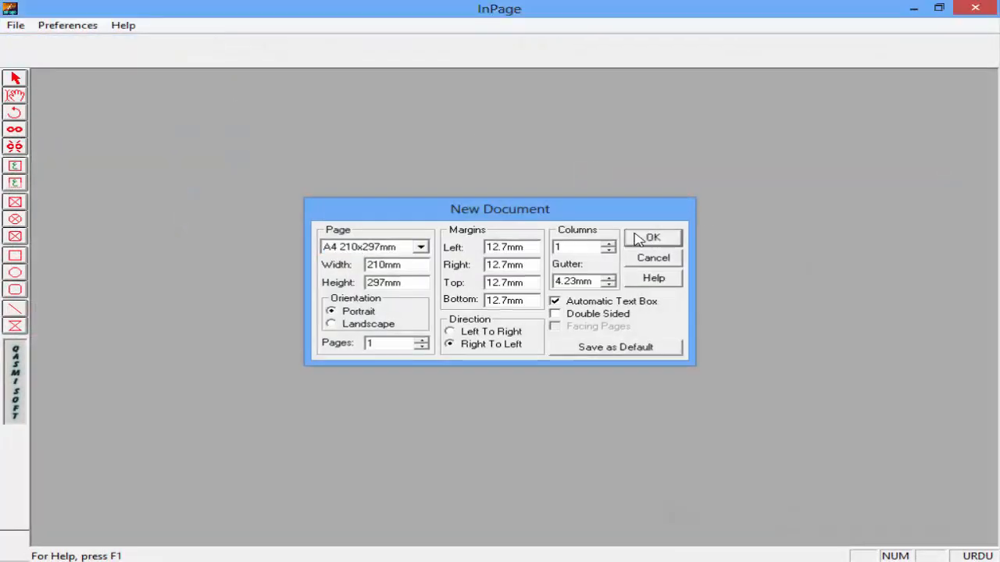
pyautogui.click(650, 237)
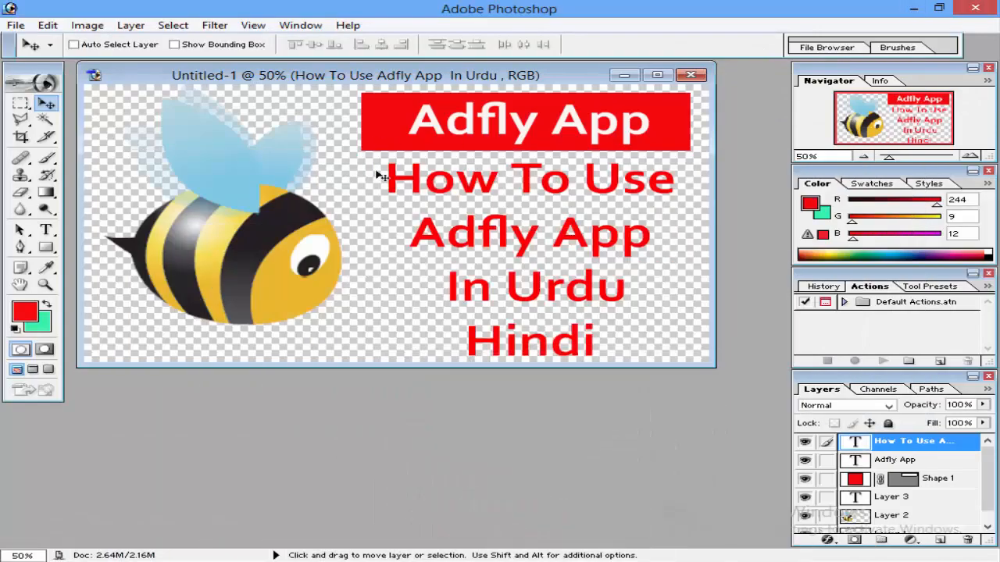
# - Save the thumbnail to the Desktop as the JPEG copy "adfly1 copy.jpg" at maximum quality 12
pyautogui.click(16, 27)
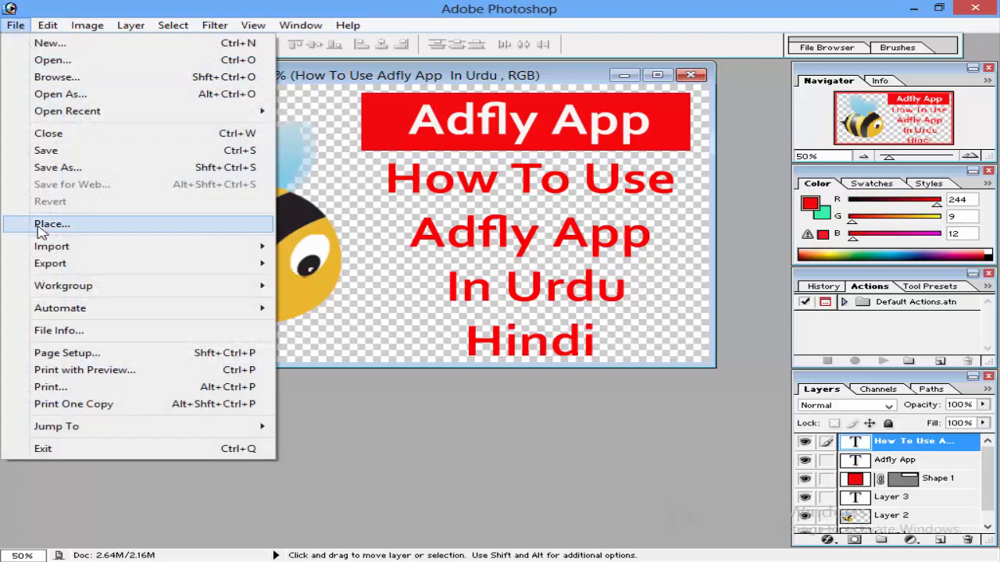
pyautogui.click(47, 150)
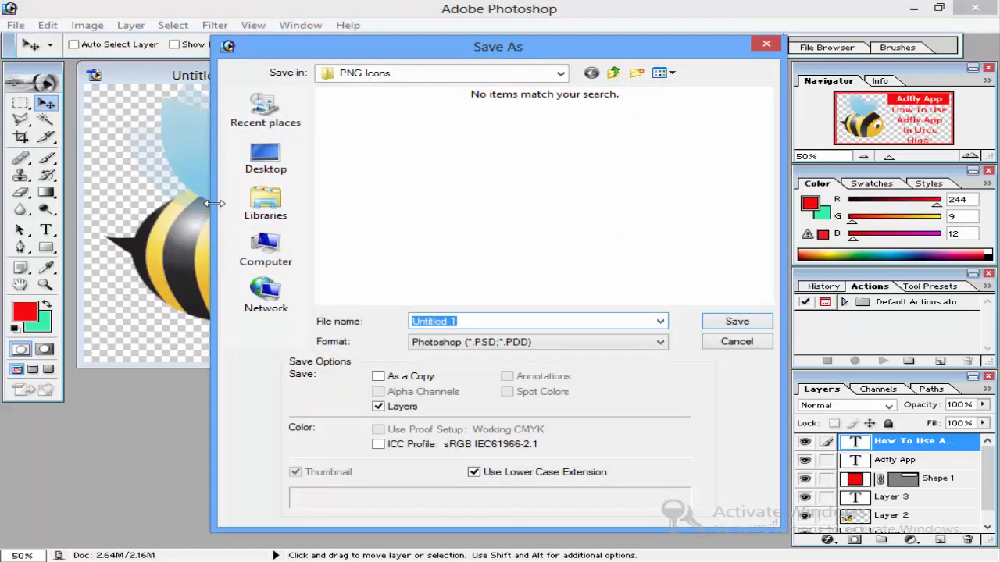
pyautogui.click(270, 160)
pyautogui.click(440, 415)
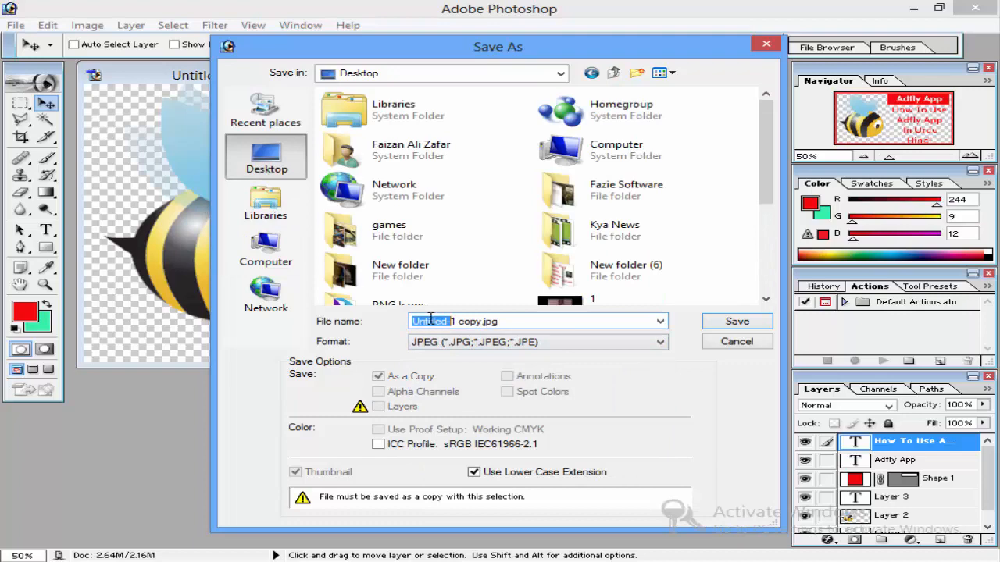
pyautogui.write('ad')
pyautogui.write('ly')
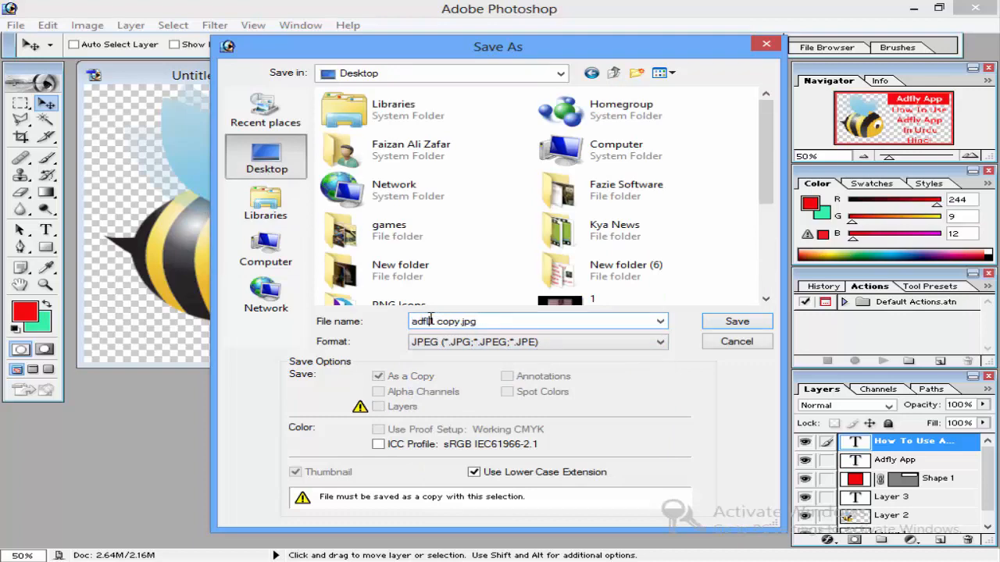
pyautogui.press('Return')
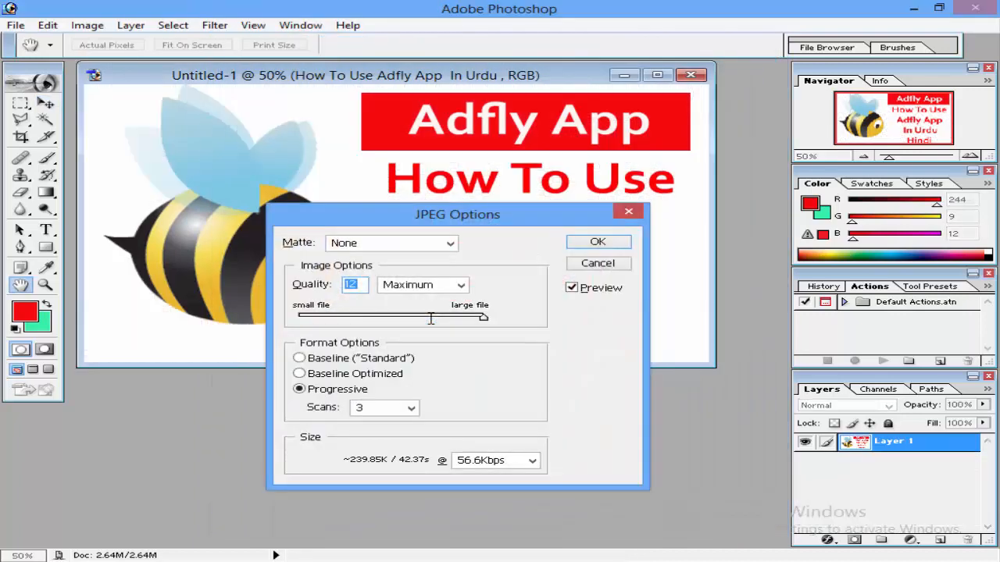
pyautogui.click(600, 242)
# - Preview the desktop images in Windows Photo Viewer, advance to the saved "adfly1 copy" thumbnail to check it, and close the viewer
pyautogui.click(912, 10)
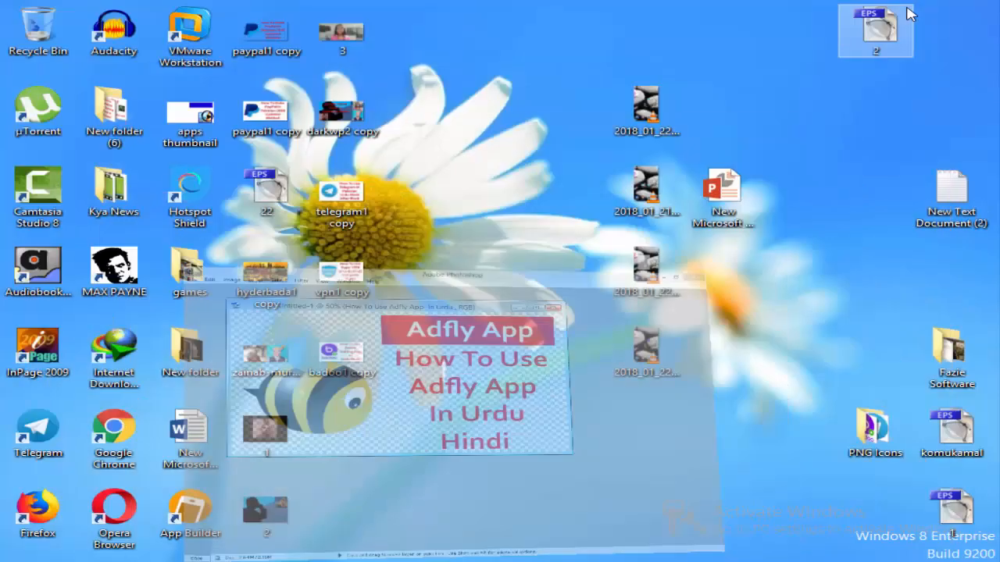
pyautogui.rightClick(363, 221)
pyautogui.click(410, 196)
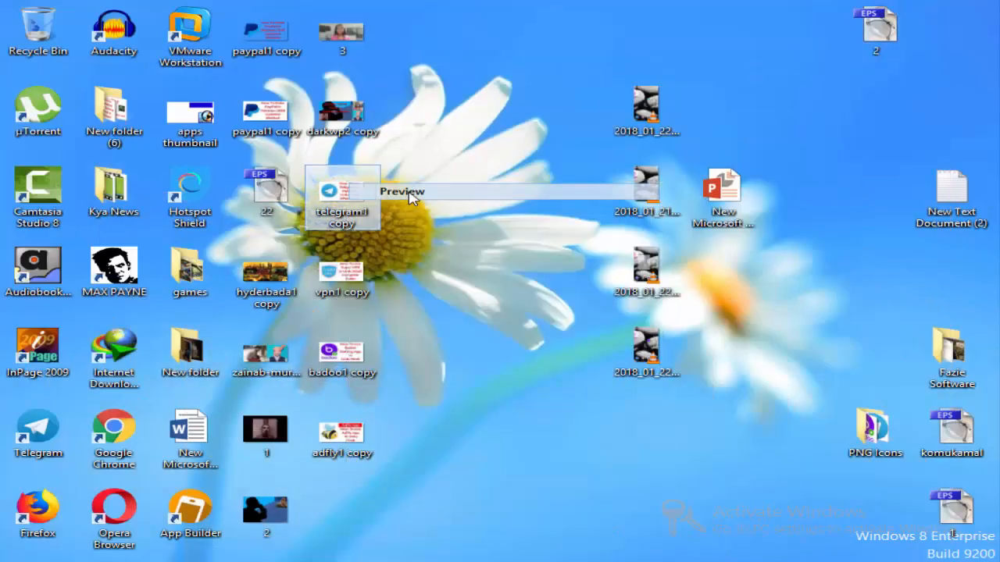
pyautogui.click(548, 546)
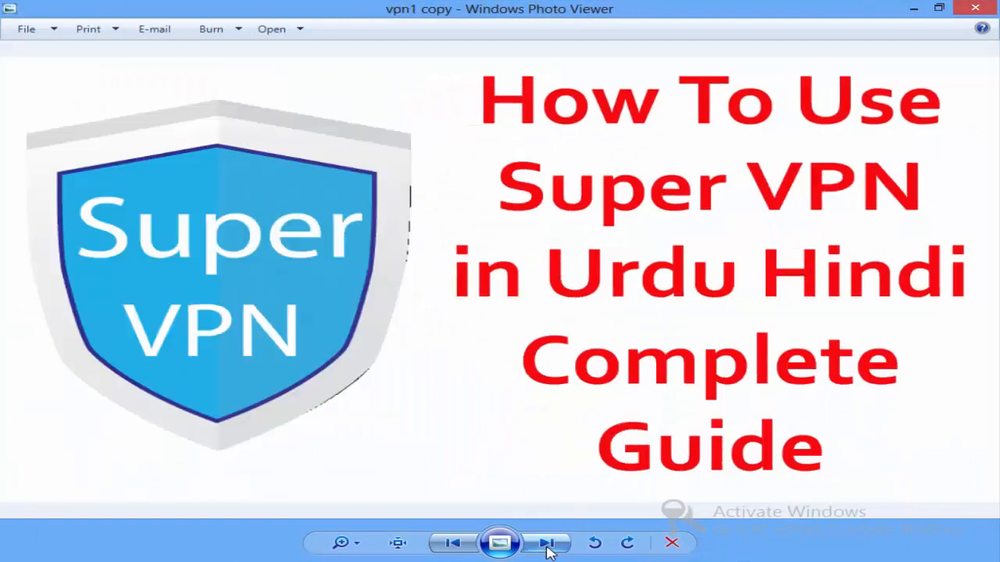
pyautogui.click(548, 546)
pyautogui.click(548, 546)
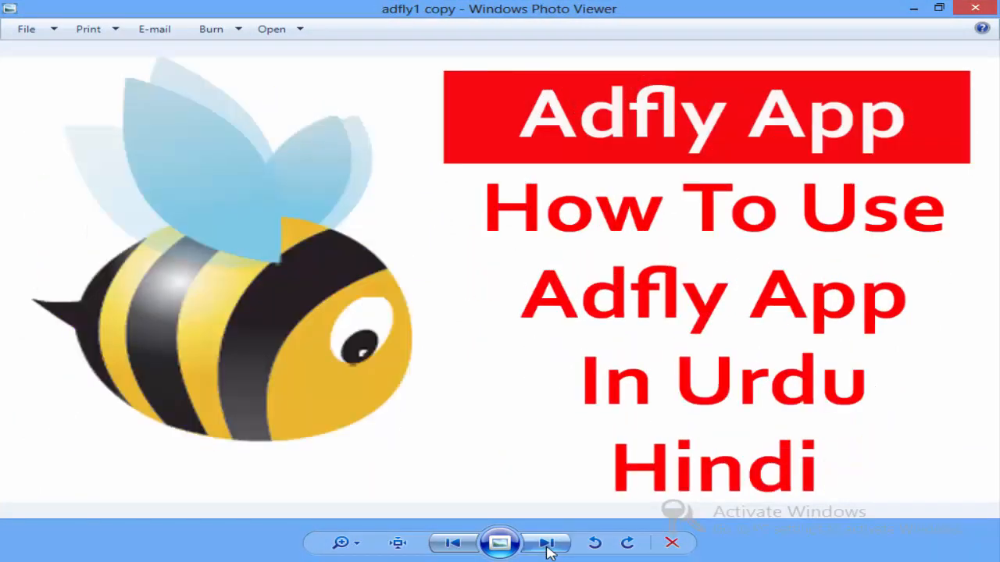
pyautogui.click(975, 8)
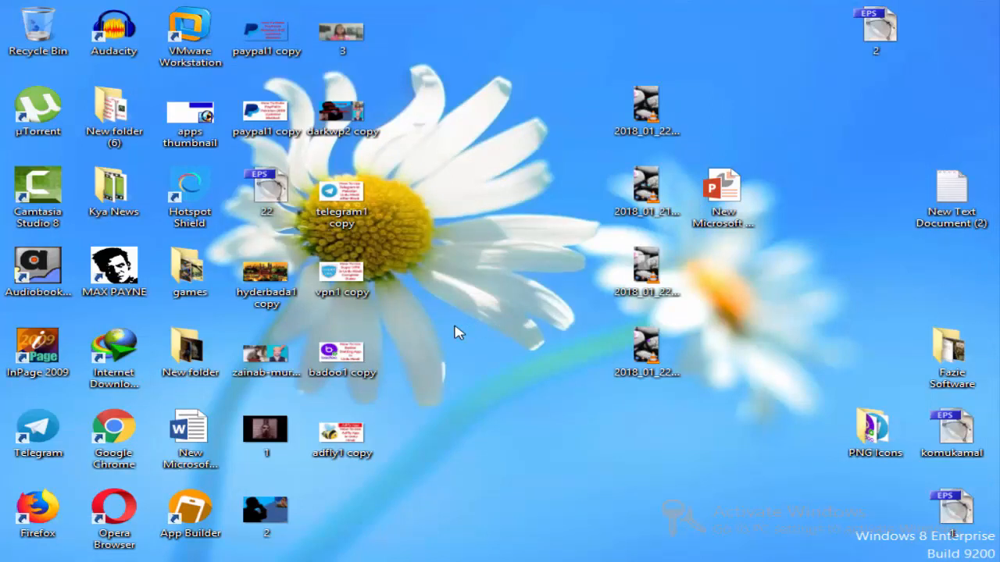